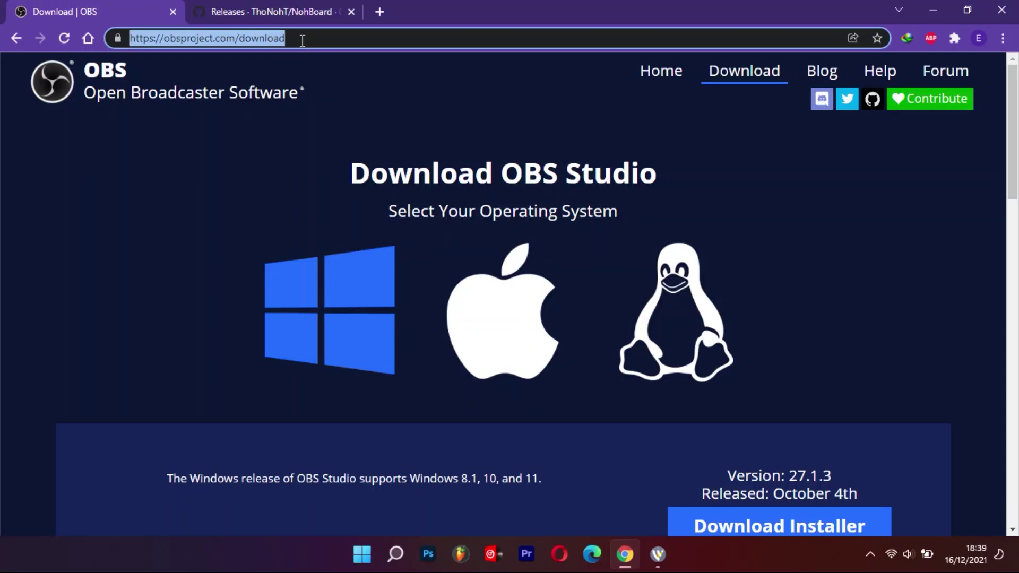
Step: On obsproject.com/download, start the 86.44 MB OBS Studio 27.1.3 Windows installer download
{"action": "left_click", "coordinate": [302, 41]}
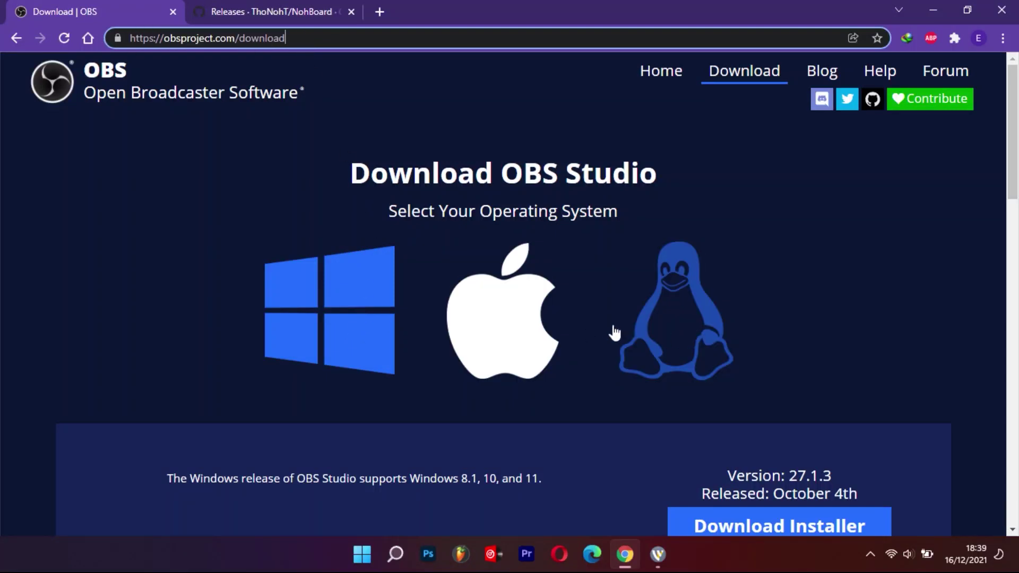
{"action": "left_click", "coordinate": [319, 330]}
{"action": "scroll", "coordinate": [653, 318], "scroll_direction": "down", "scroll_amount": 4}
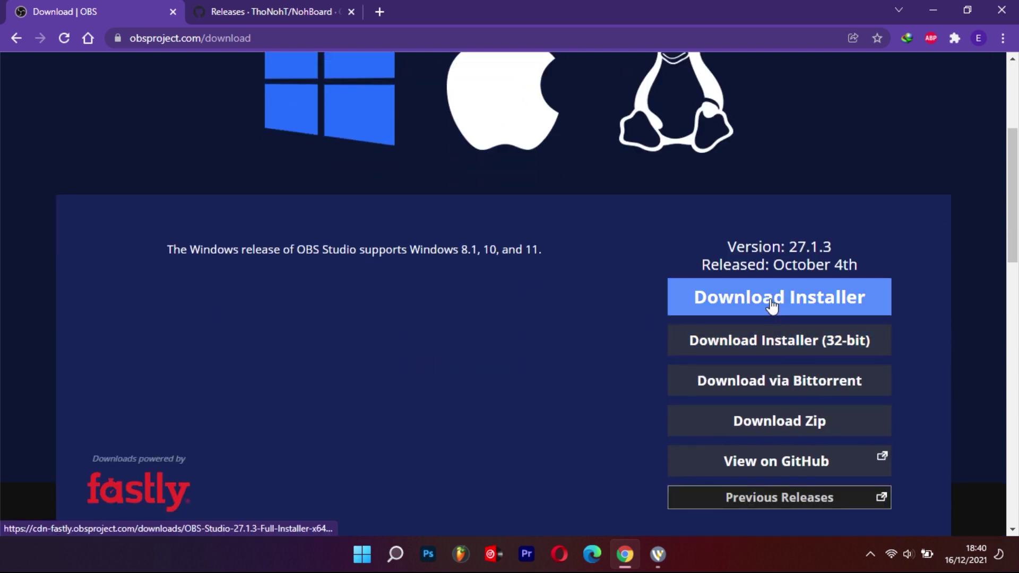
{"action": "left_click", "coordinate": [769, 298]}
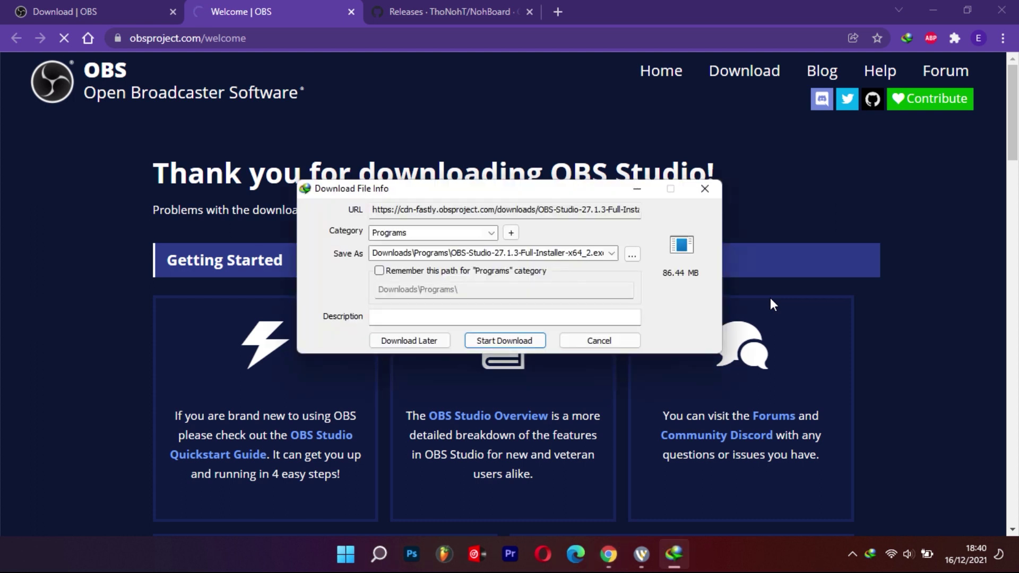
Step: Confirm the OBS installer download and reload the NohBoard releases page on GitHub
{"action": "left_click", "coordinate": [525, 338]}
{"action": "left_click", "coordinate": [439, 11]}
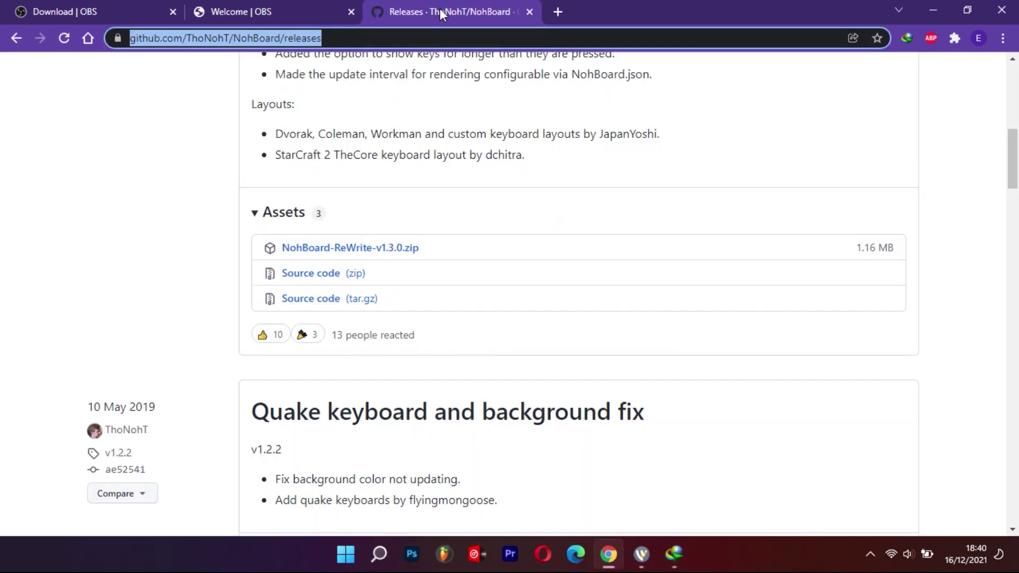
{"action": "double_click", "coordinate": [295, 35]}
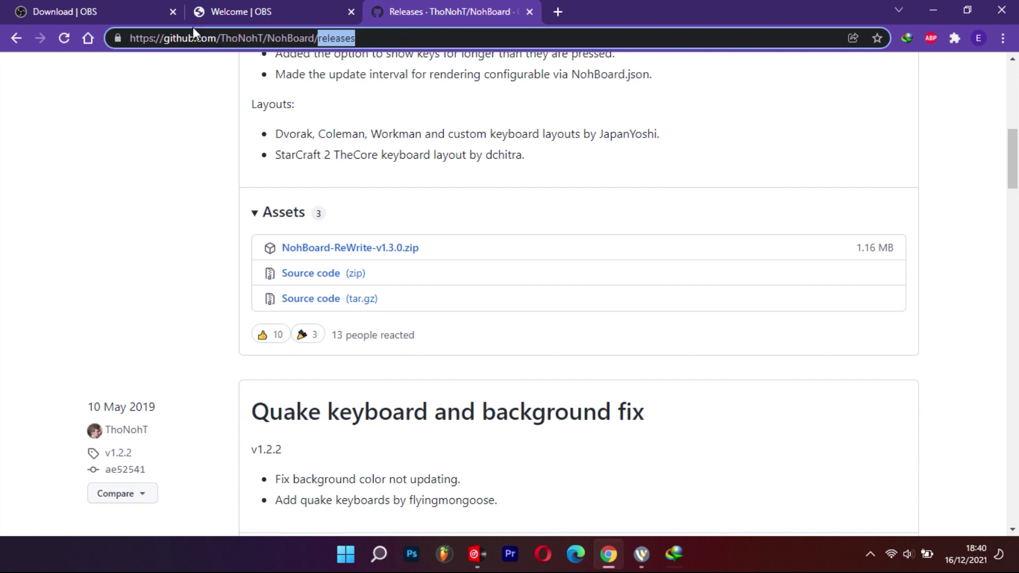
{"action": "left_click", "coordinate": [385, 40]}
{"action": "key", "text": "Return"}
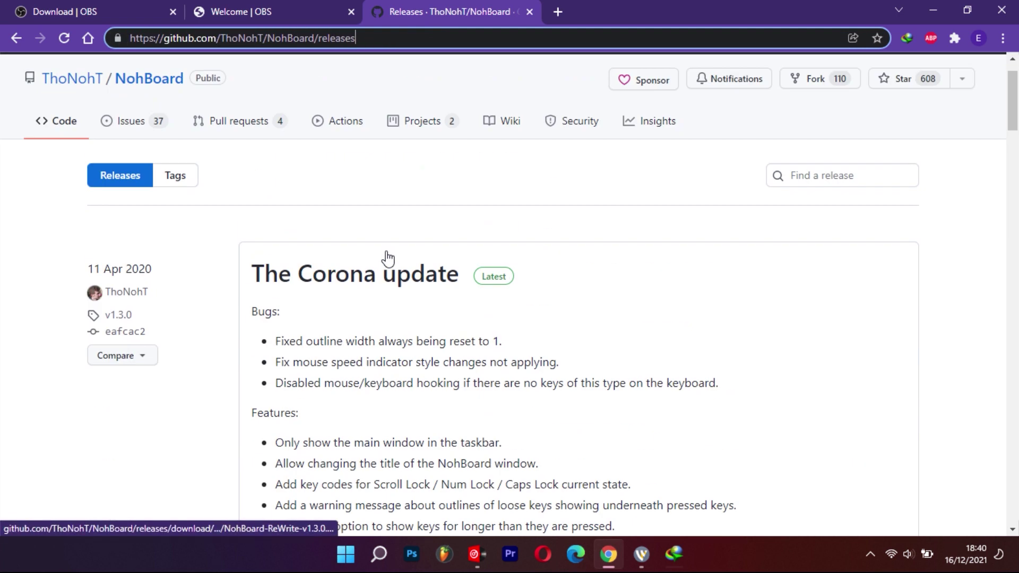
Step: Download the 1.16 MB NohBoard-ReWrite-v1.3.0.zip from the release Assets
{"action": "scroll", "coordinate": [388, 257], "scroll_direction": "down", "scroll_amount": 10}
{"action": "left_click", "coordinate": [389, 273]}
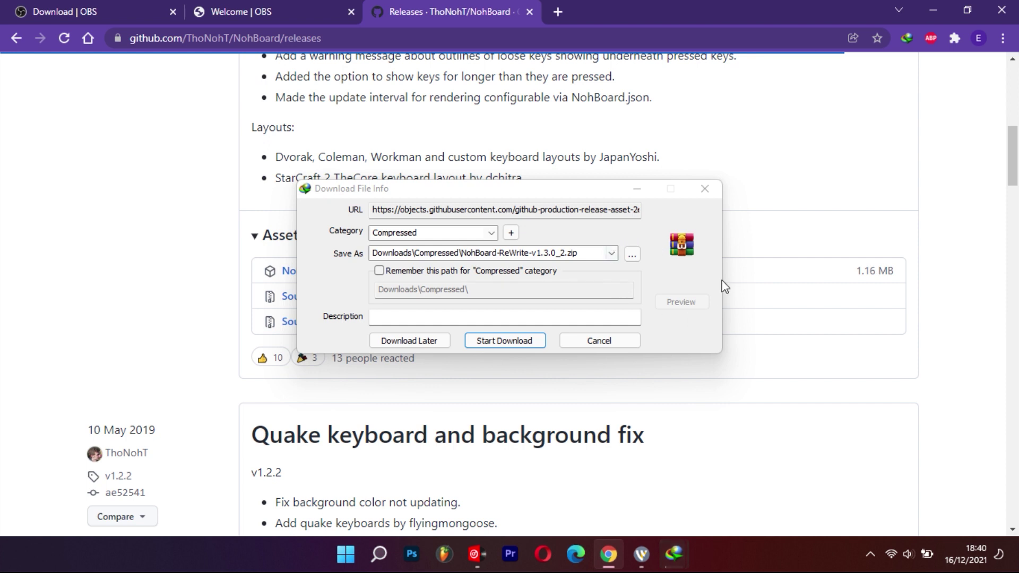
{"action": "left_click", "coordinate": [502, 342]}
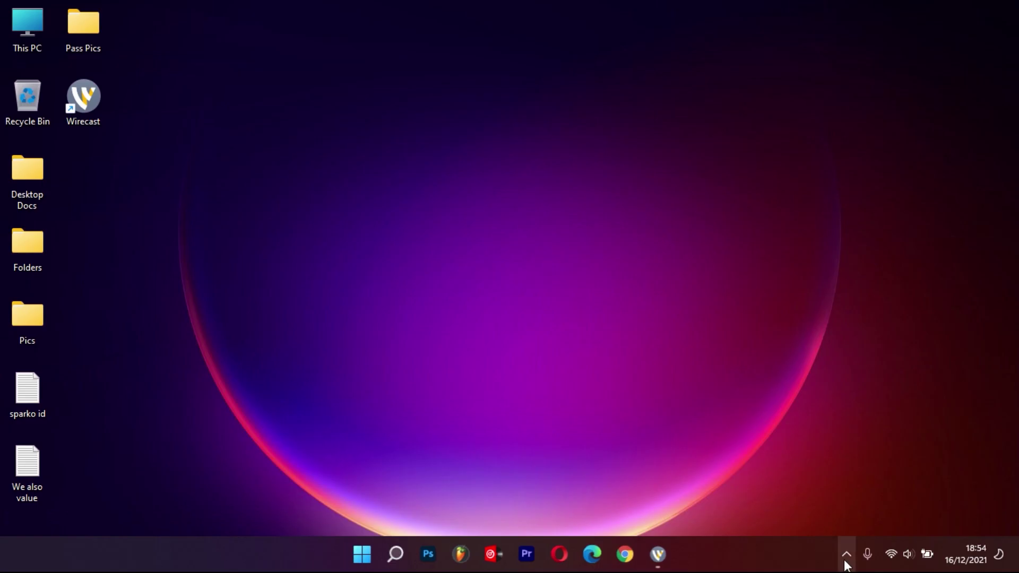
Step: From IDM, open the Programs and Compressed folders holding the OBS installer and NohBoard zip
{"action": "left_click", "coordinate": [845, 562]}
{"action": "left_click", "coordinate": [857, 483]}
{"action": "right_click", "coordinate": [402, 302]}
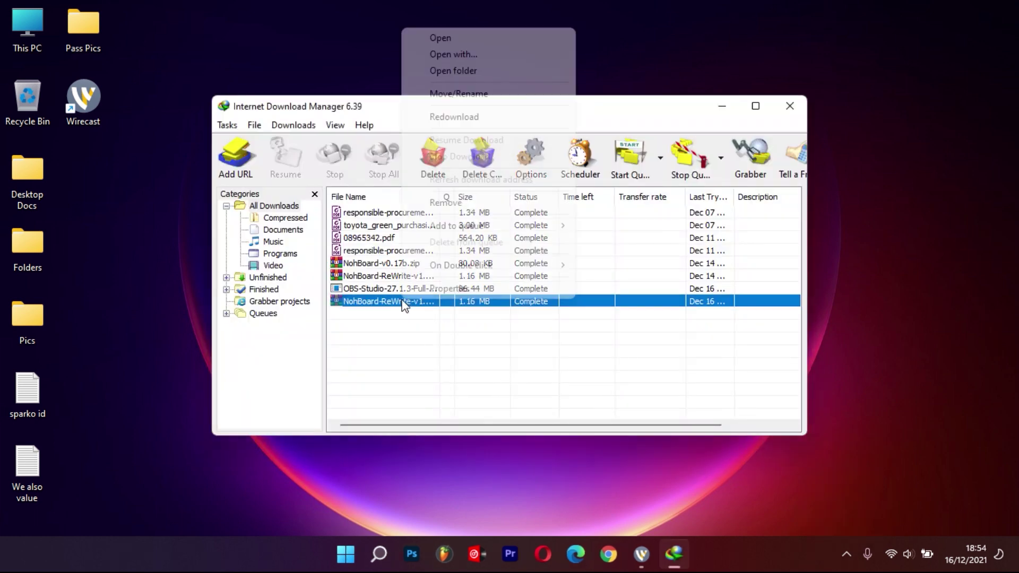
{"action": "left_click", "coordinate": [495, 72]}
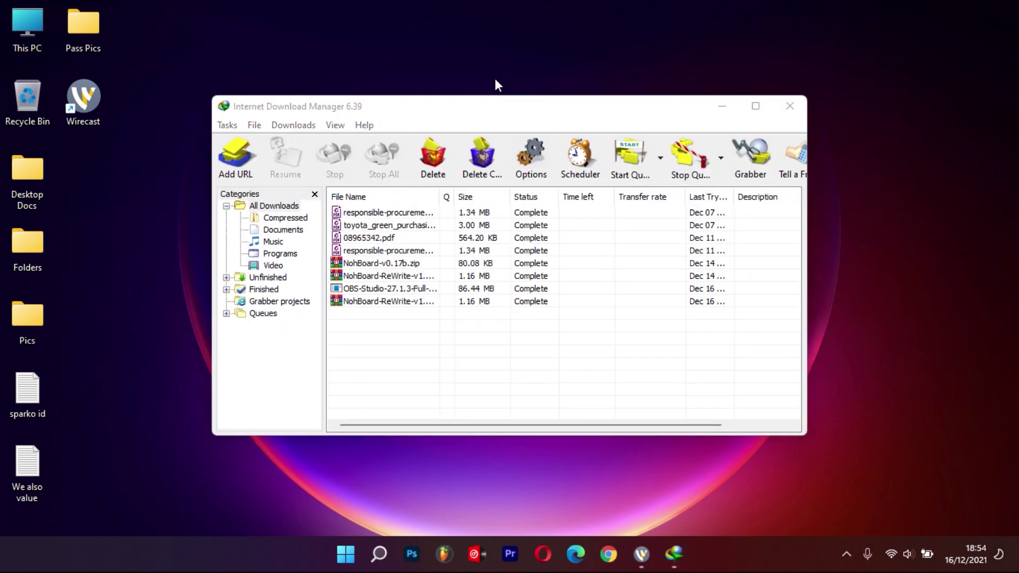
{"action": "right_click", "coordinate": [380, 293]}
{"action": "left_click", "coordinate": [450, 67]}
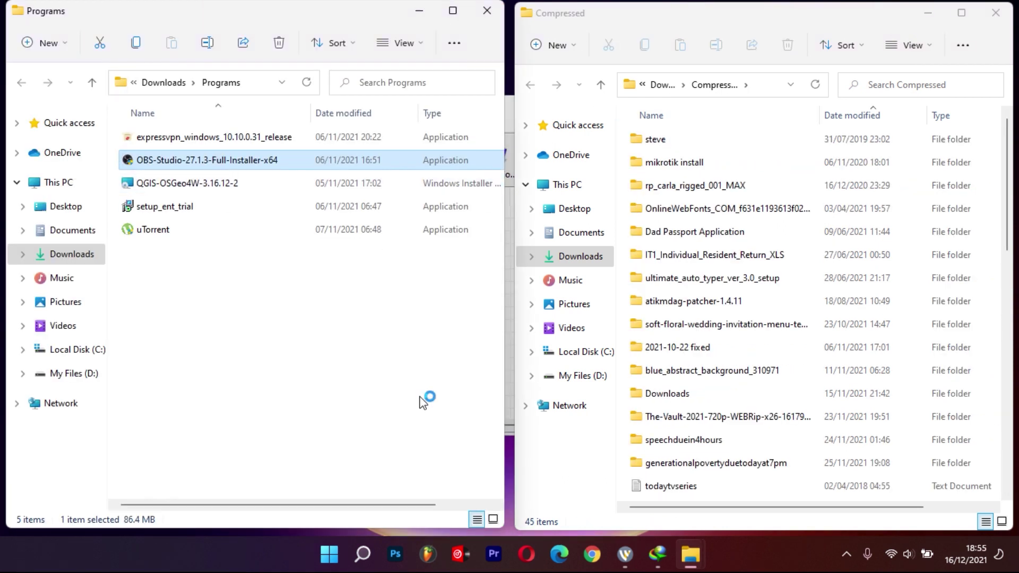
Step: Extract NohBoard-ReWrite-v1.3.0.zip into a NohBoard-ReWrite-v1.3.0 folder in Compressed and open it
{"action": "scroll", "coordinate": [679, 402], "scroll_direction": "down", "scroll_amount": 10}
{"action": "left_click", "coordinate": [679, 402]}
{"action": "left_click", "coordinate": [677, 493]}
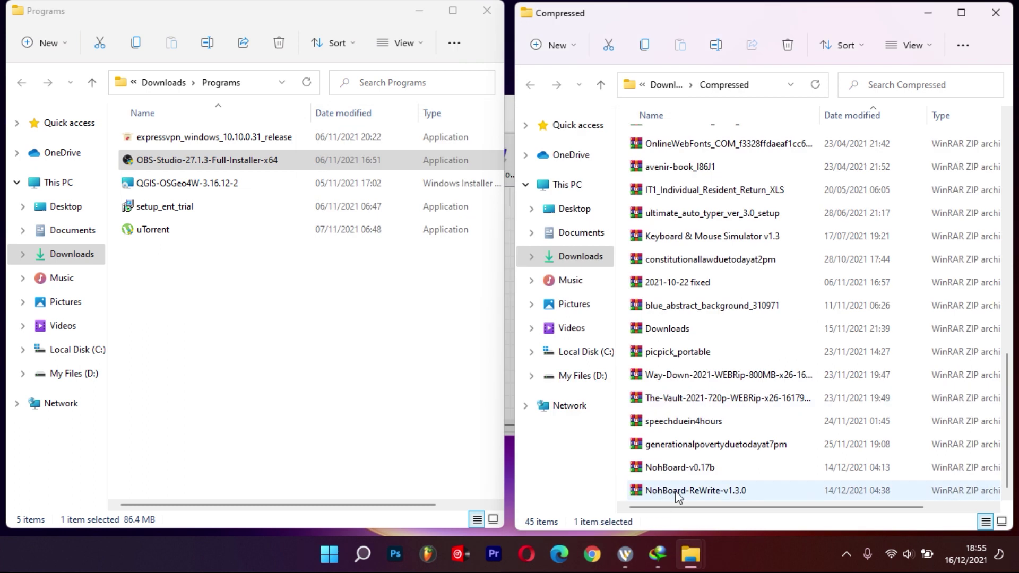
{"action": "right_click", "coordinate": [677, 496]}
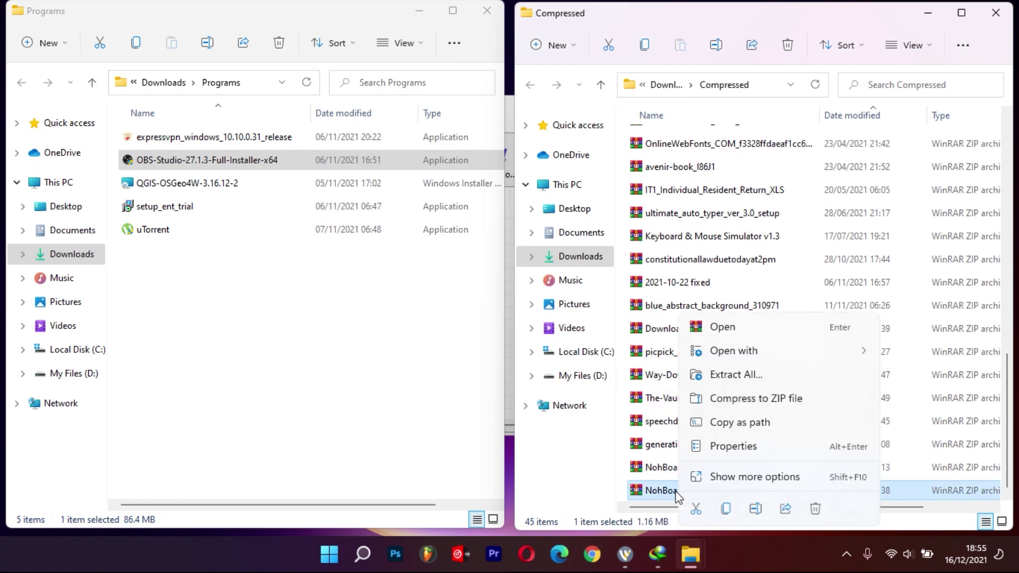
{"action": "left_click", "coordinate": [754, 476]}
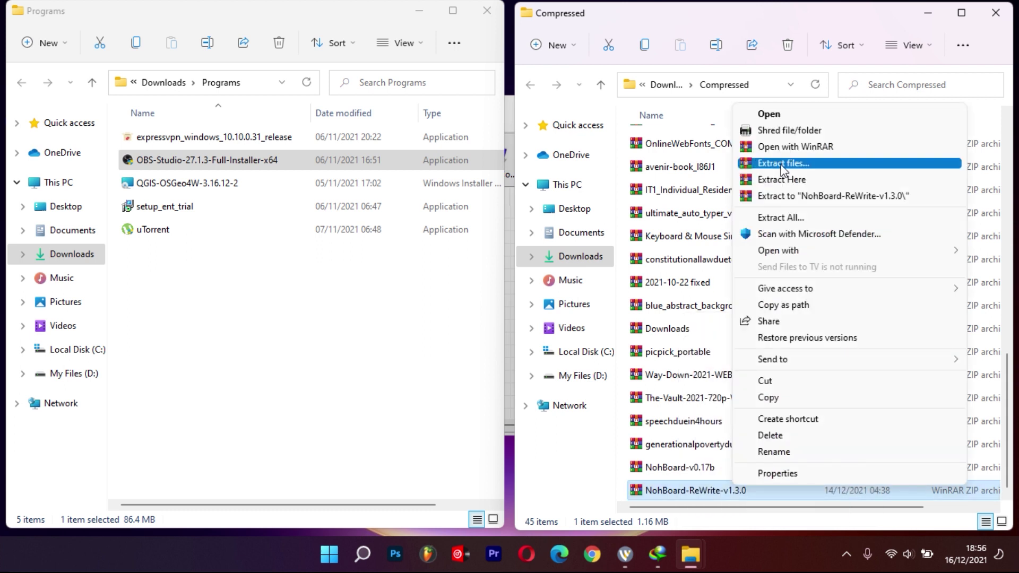
{"action": "left_click", "coordinate": [789, 198]}
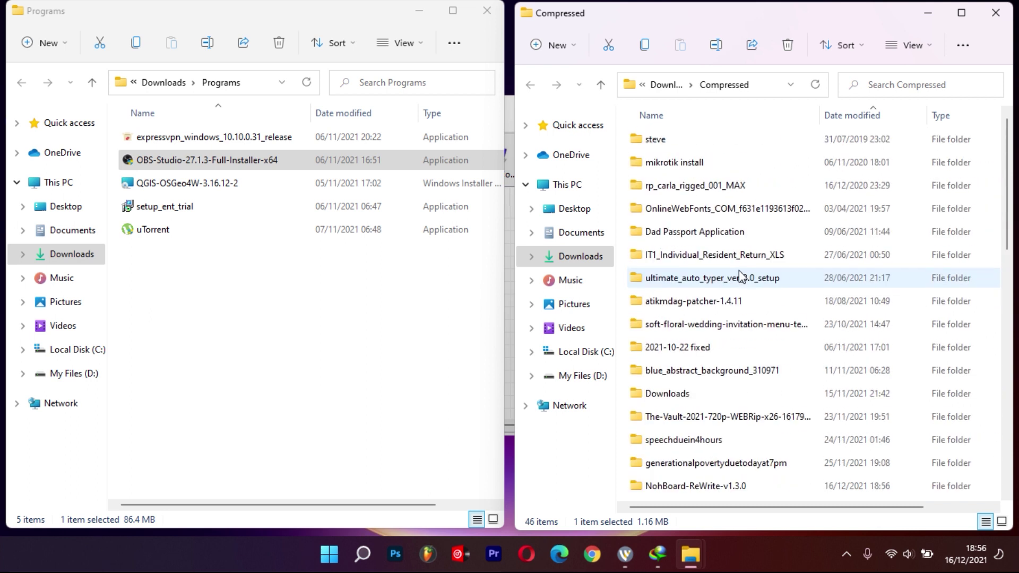
{"action": "scroll", "coordinate": [690, 382], "scroll_direction": "down", "scroll_amount": 2}
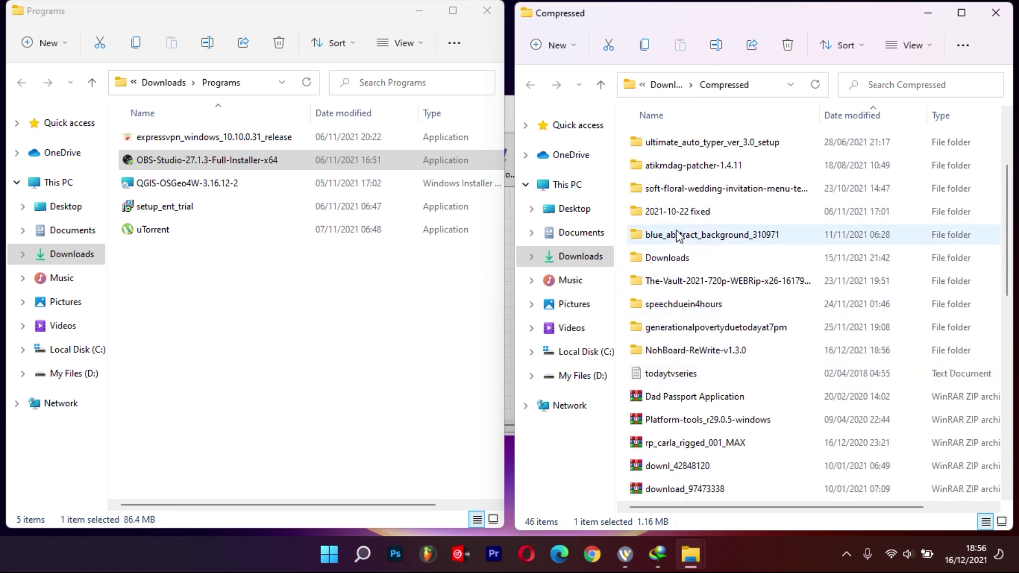
{"action": "double_click", "coordinate": [663, 351]}
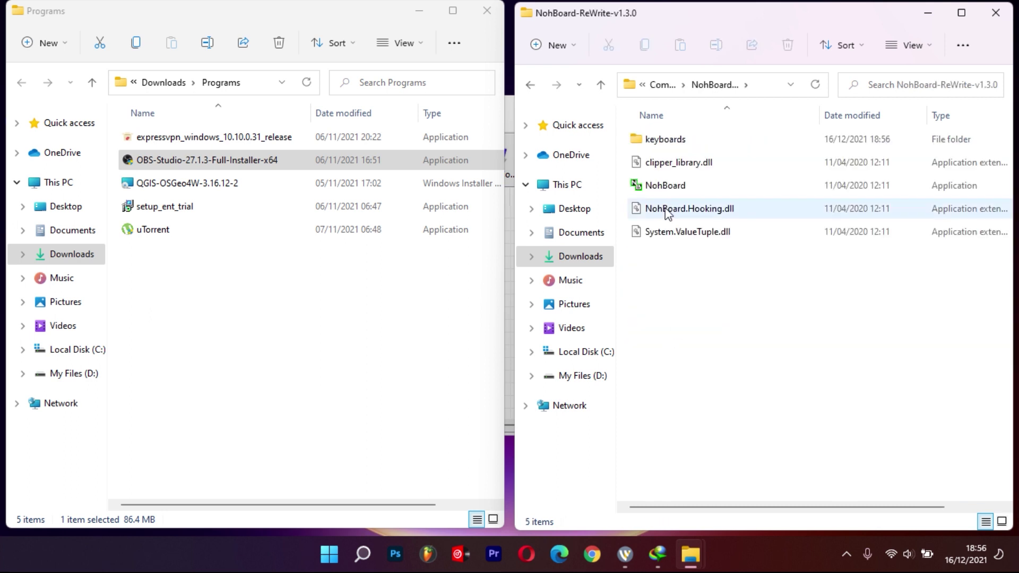
Step: Close the Programs window and IDM, then launch NohBoard.exe from the extracted folder
{"action": "left_click", "coordinate": [170, 348]}
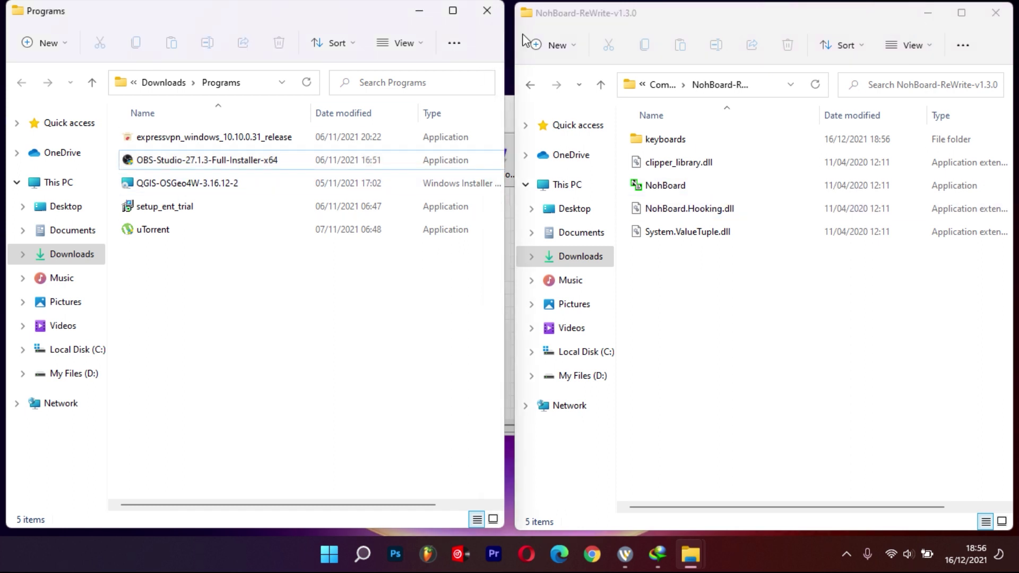
{"action": "left_click", "coordinate": [486, 10]}
{"action": "left_click", "coordinate": [472, 106]}
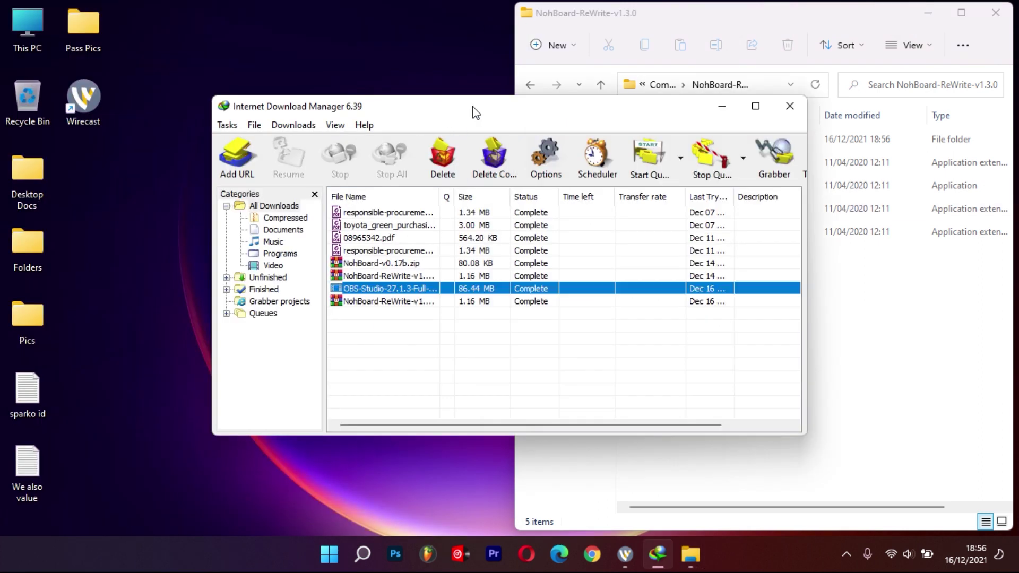
{"action": "left_click", "coordinate": [789, 106]}
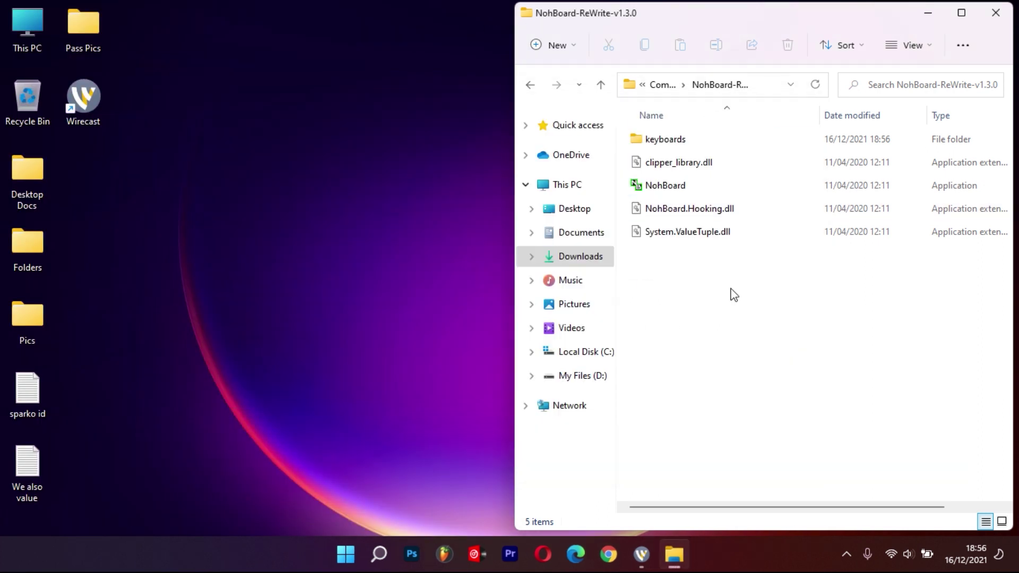
{"action": "right_click", "coordinate": [678, 189]}
{"action": "left_click", "coordinate": [705, 238]}
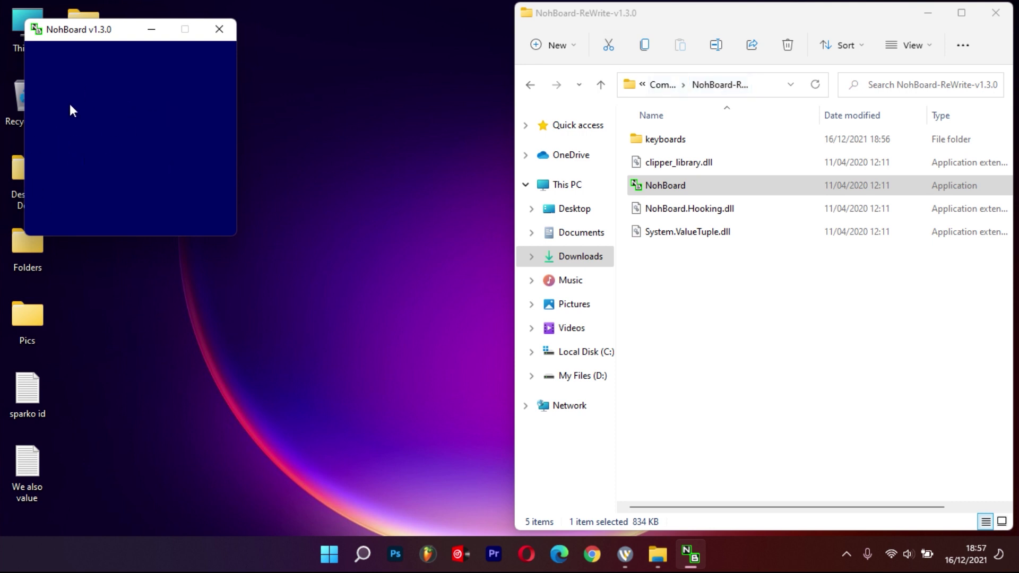
Step: Open Load Keyboard and preview GamesLegacy layouts such as arrows_numpad and wsadmouse
{"action": "right_click", "coordinate": [96, 108]}
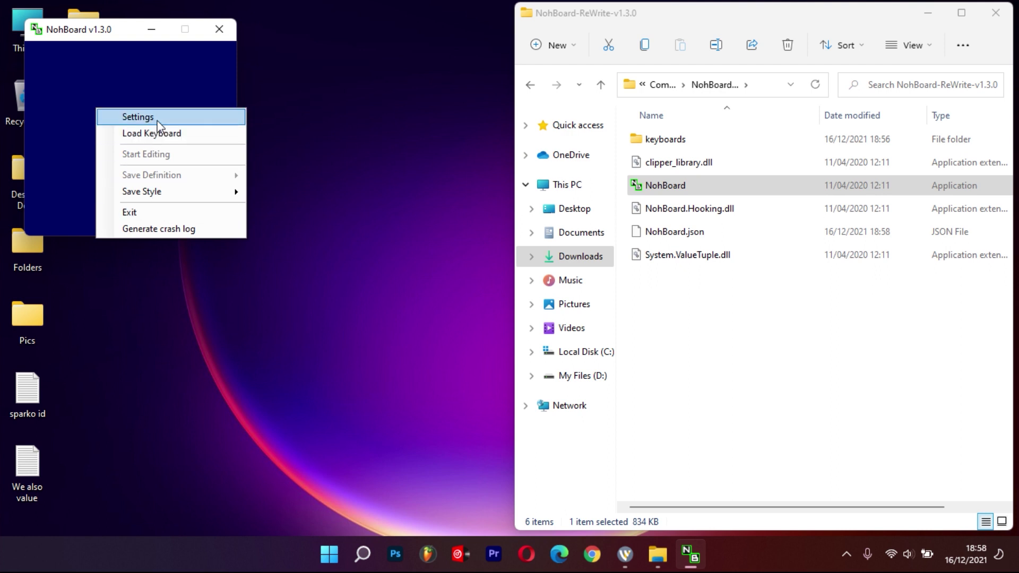
{"action": "left_click", "coordinate": [161, 134]}
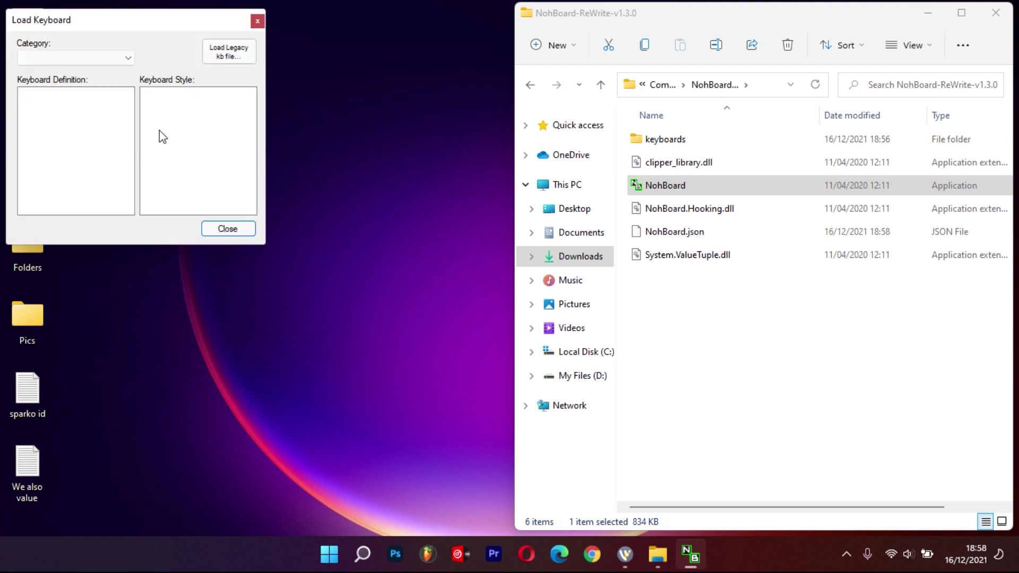
{"action": "left_click", "coordinate": [127, 57]}
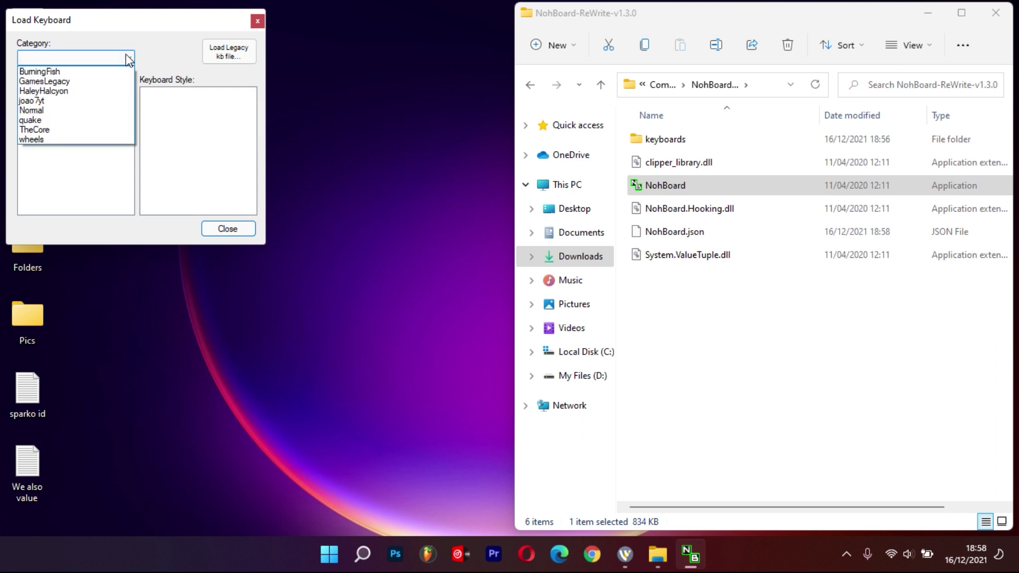
{"action": "left_click", "coordinate": [62, 83]}
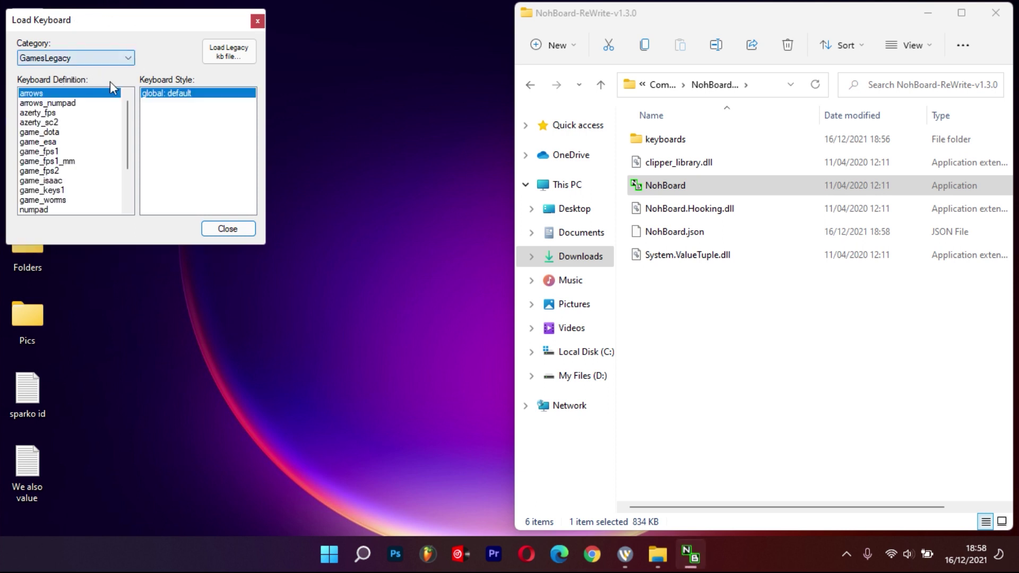
{"action": "left_click", "coordinate": [49, 102]}
{"action": "left_click_drag", "start_coordinate": [151, 21], "coordinate": [550, 62]}
{"action": "key", "text": "Down"}
{"action": "key", "text": "Down"}
{"action": "key", "text": "Down"}
{"action": "key", "text": "Down"}
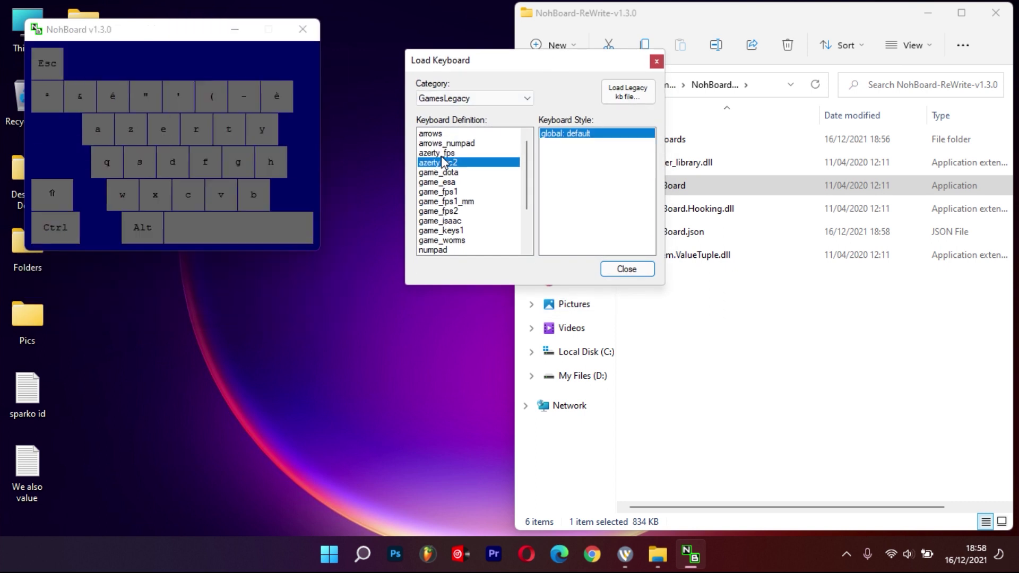
{"action": "key", "text": "Down"}
{"action": "key", "text": "Down"}
{"action": "key", "text": "Down"}
{"action": "key", "text": "Down"}
{"action": "key", "text": "Down"}
{"action": "key", "text": "Down"}
{"action": "key", "text": "Down"}
{"action": "key", "text": "Down"}
{"action": "key", "text": "Down"}
{"action": "key", "text": "Down"}
{"action": "key", "text": "Down"}
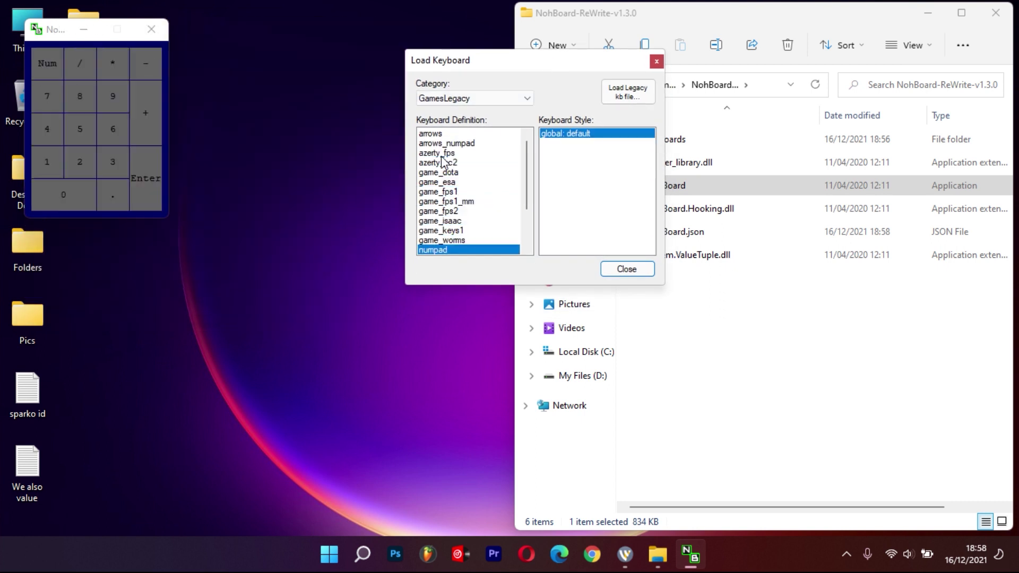
{"action": "key", "text": "Down"}
{"action": "key", "text": "Down"}
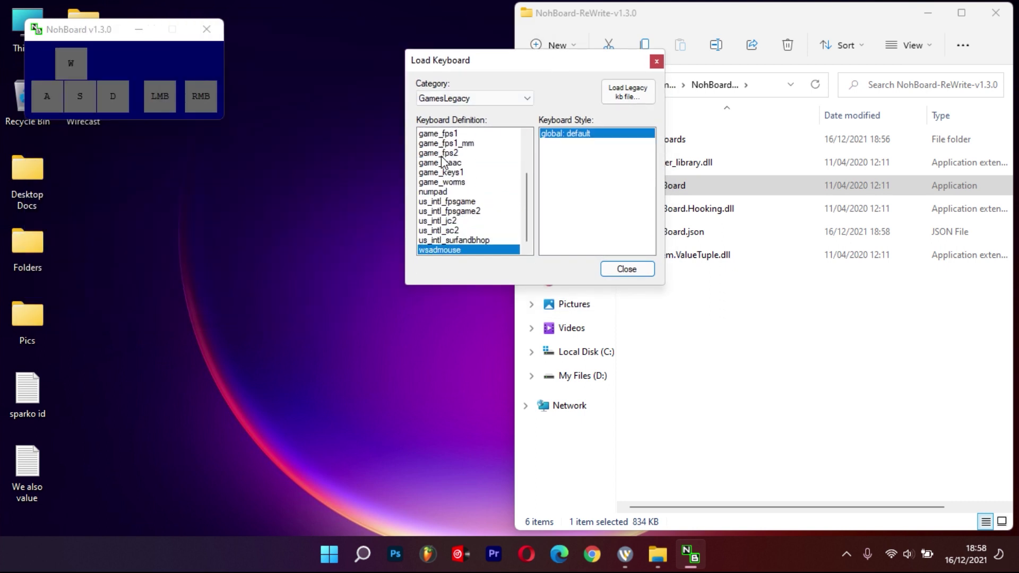
Step: Load the wheels alienware 17 keyboard in the normal-black_normal-white style and move the dialog aside
{"action": "left_click", "coordinate": [525, 98]}
{"action": "left_click", "coordinate": [451, 181]}
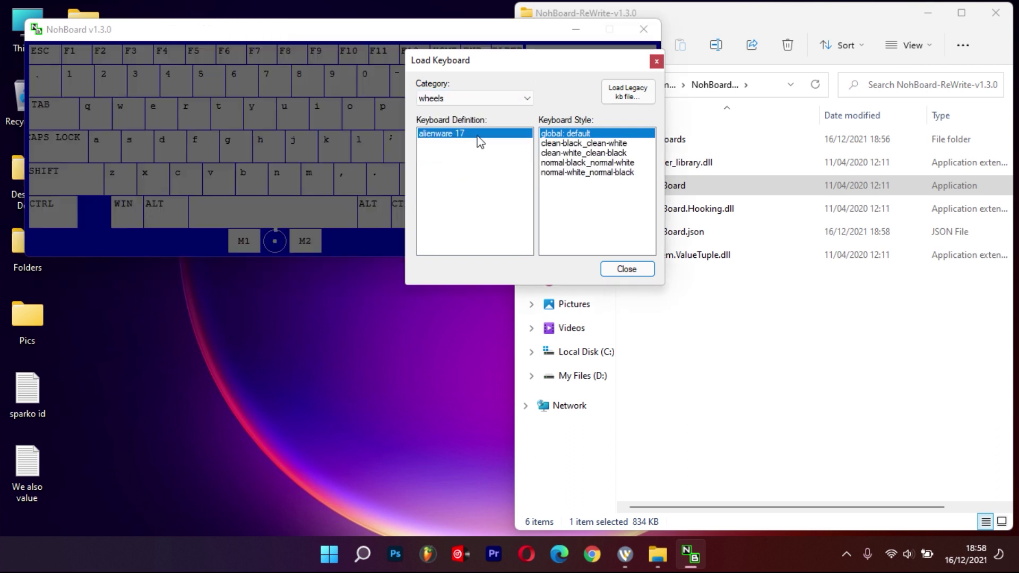
{"action": "left_click", "coordinate": [556, 142]}
{"action": "key", "text": "Down"}
{"action": "key", "text": "Down"}
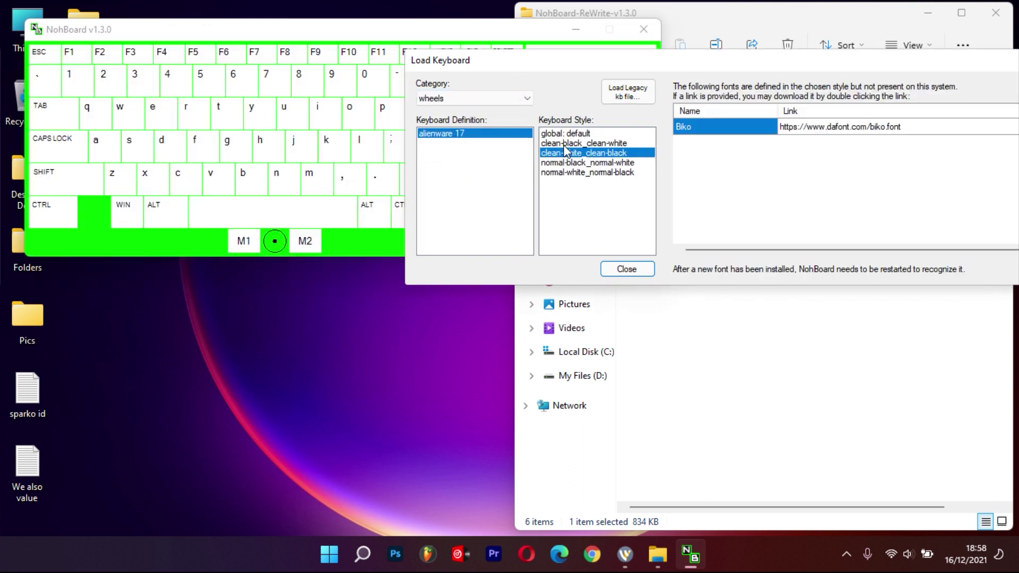
{"action": "key", "text": "Down"}
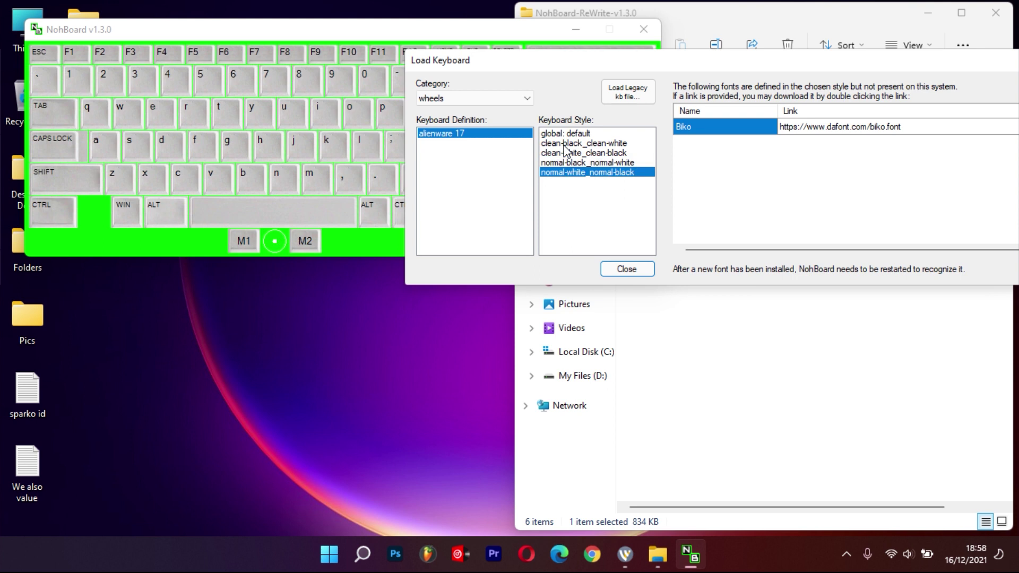
{"action": "key", "text": "Up"}
{"action": "key", "text": "Up"}
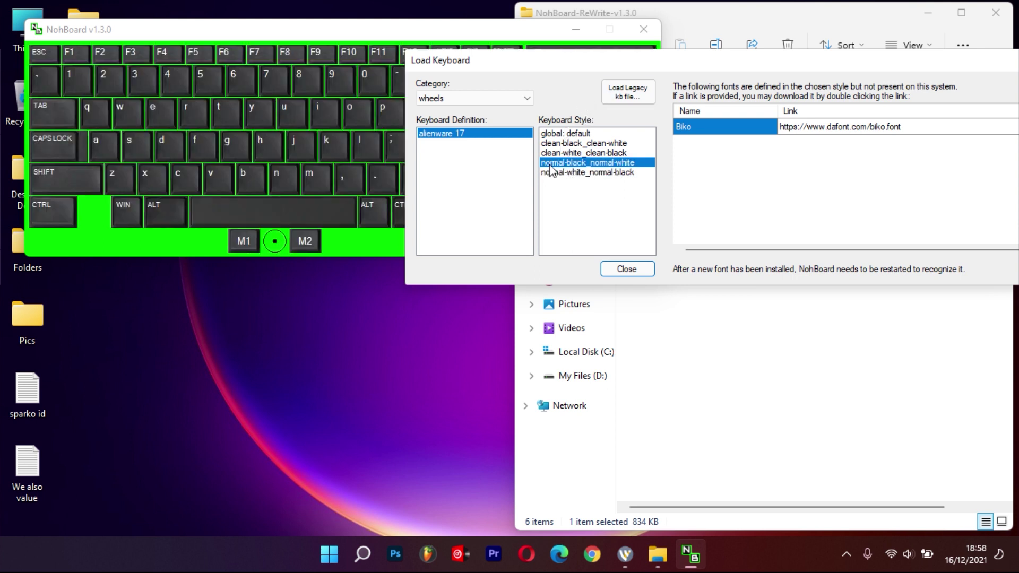
{"action": "key", "text": "Up"}
{"action": "key", "text": "Up"}
{"action": "key", "text": "Down"}
{"action": "key", "text": "Down"}
{"action": "key", "text": "Down"}
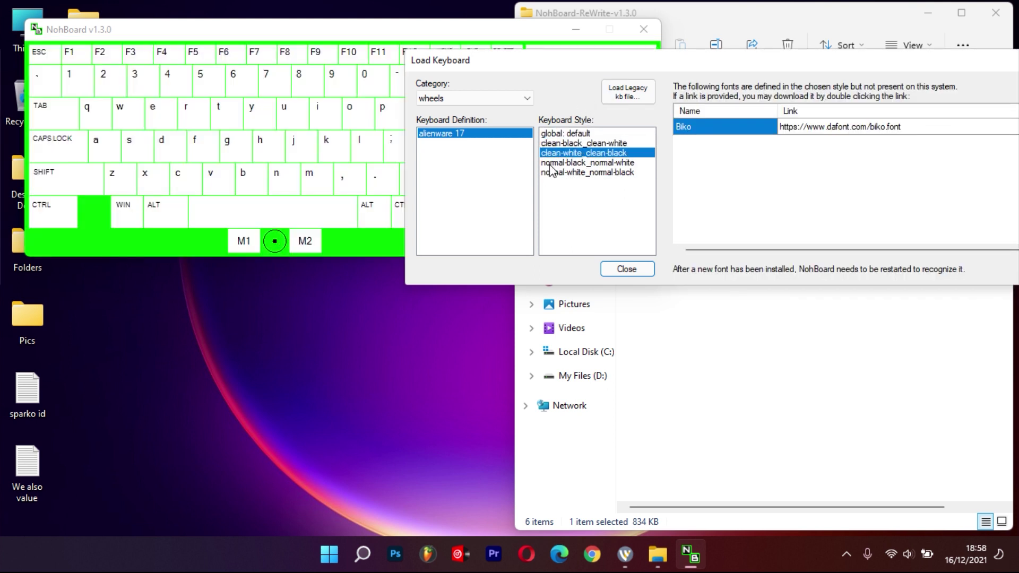
{"action": "left_click_drag", "start_coordinate": [576, 63], "coordinate": [425, 289]}
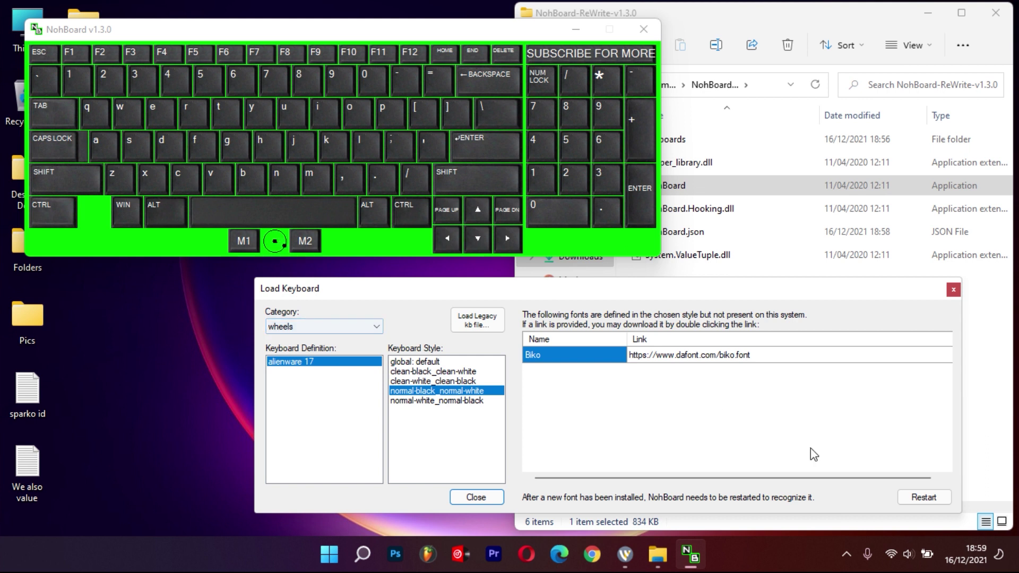
Step: Switch to Wirecast and begin adding a new source to the layer
{"action": "mouse_move", "coordinate": [620, 565]}
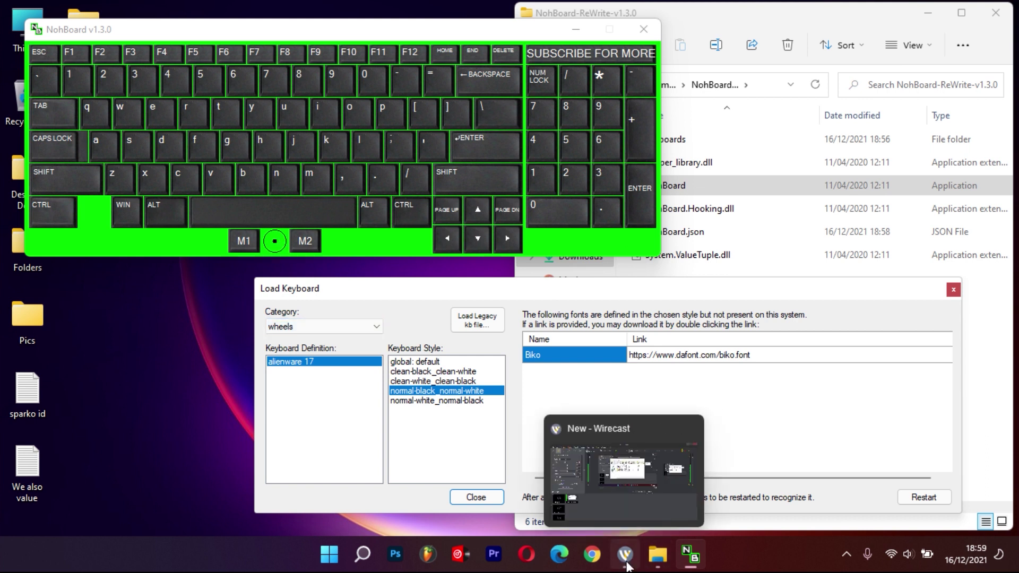
{"action": "left_click", "coordinate": [626, 564]}
{"action": "left_click", "coordinate": [246, 380]}
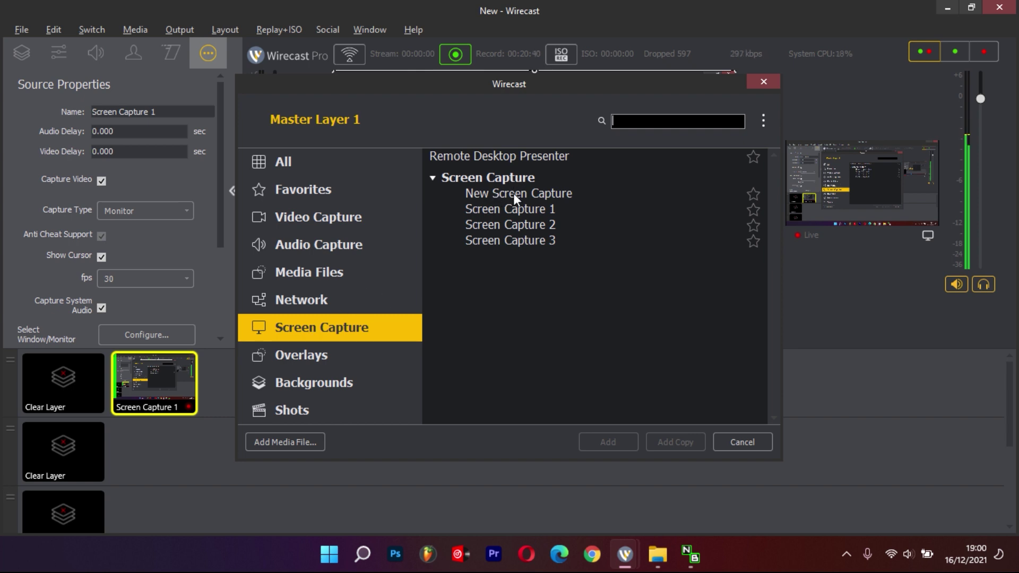
Step: From the Screen Capture category, add New Screen Capture as Screen Capture 4 on Master Layer 1
{"action": "left_click", "coordinate": [526, 241]}
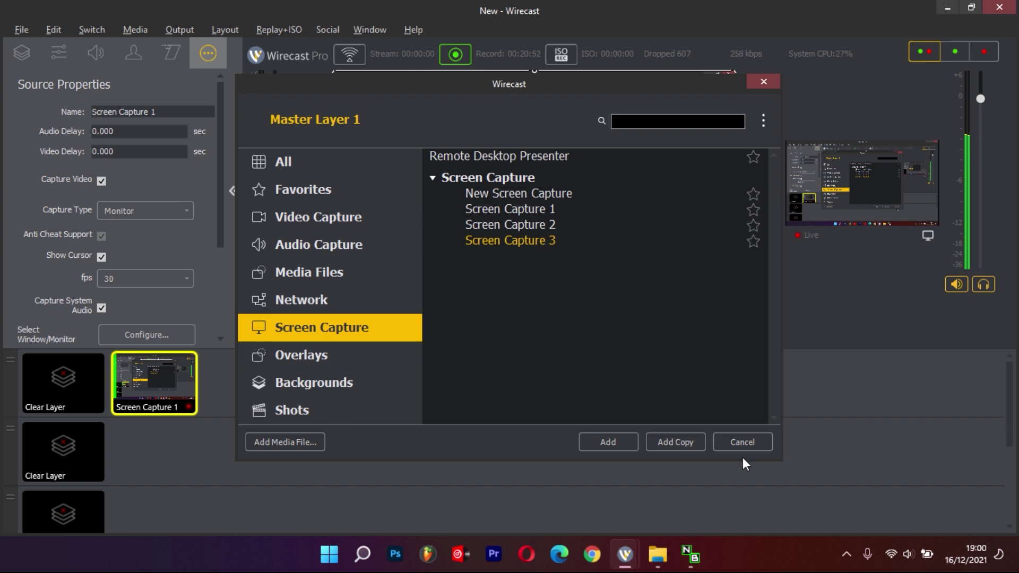
{"action": "left_click", "coordinate": [529, 227]}
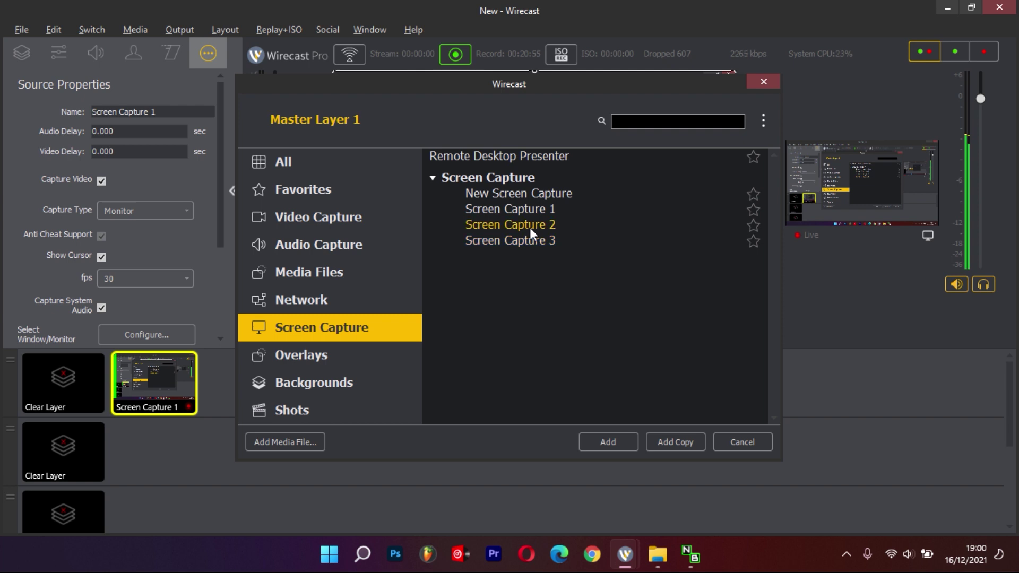
{"action": "double_click", "coordinate": [529, 193]}
{"action": "mouse_move", "coordinate": [243, 405]}
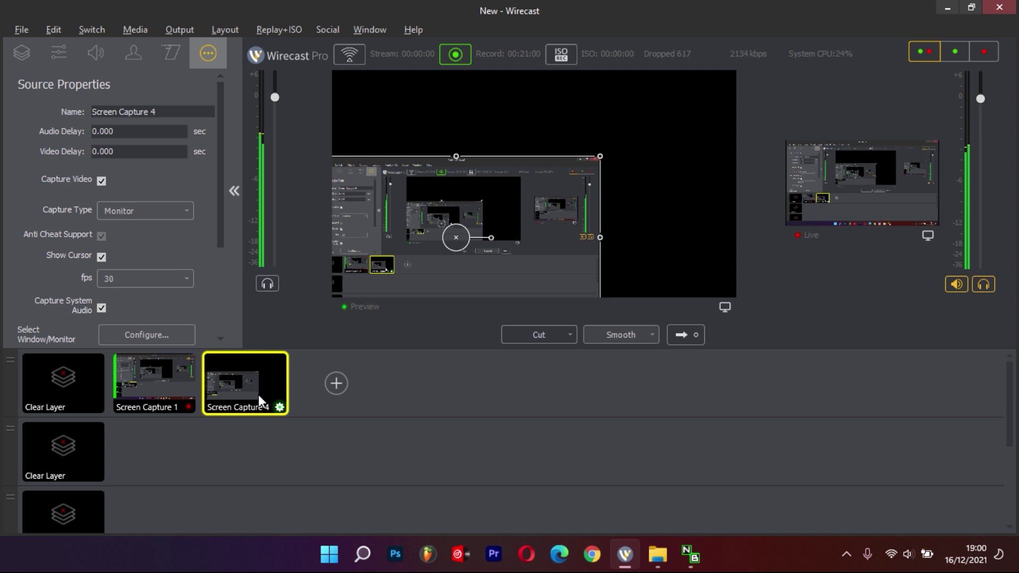
Step: Switch Screen Capture 4 to Window capture, move Screen Capture 1 to layer 2, and open window selection
{"action": "left_click", "coordinate": [183, 210]}
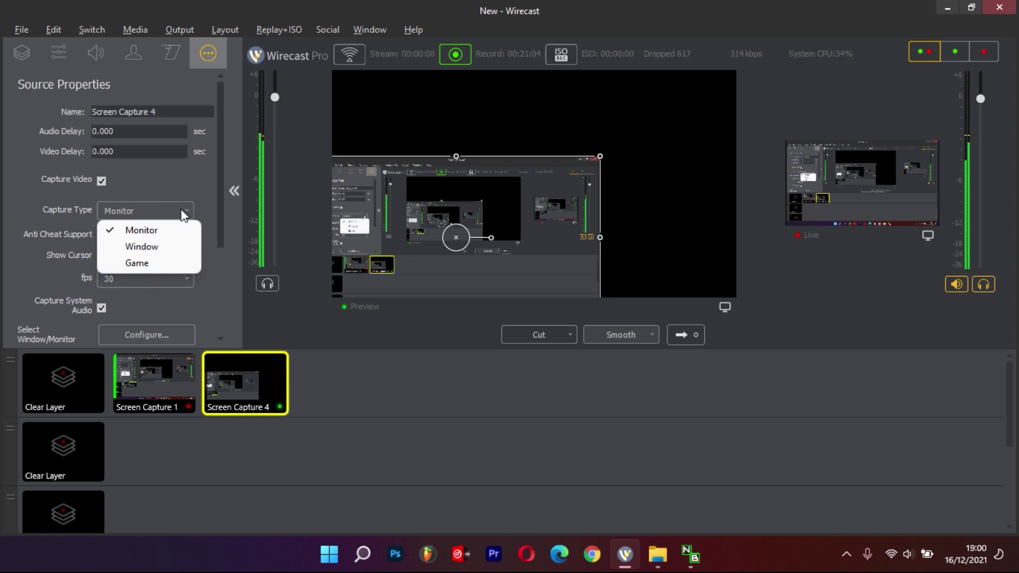
{"action": "left_click", "coordinate": [138, 249]}
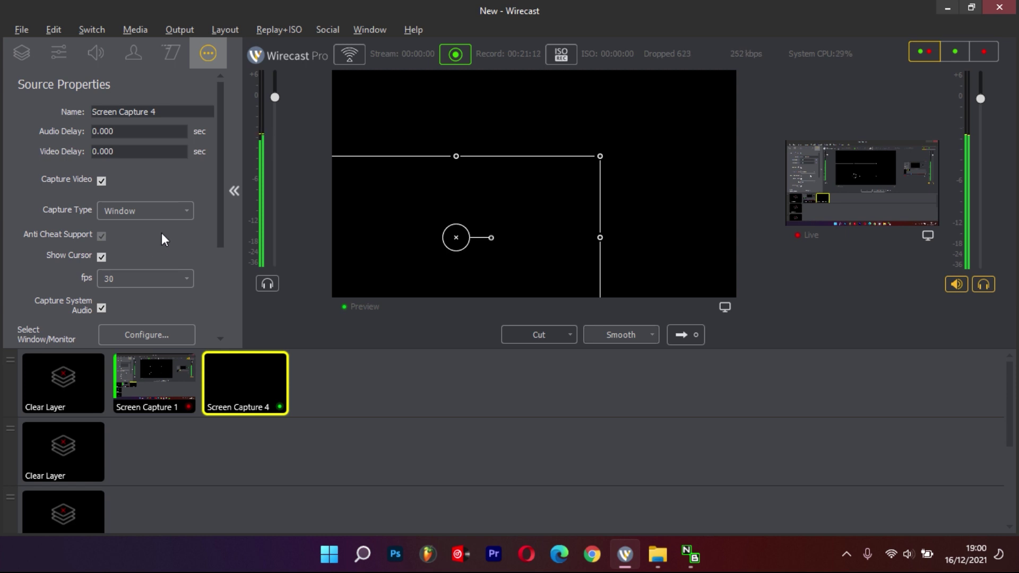
{"action": "left_click_drag", "start_coordinate": [151, 390], "coordinate": [144, 457]}
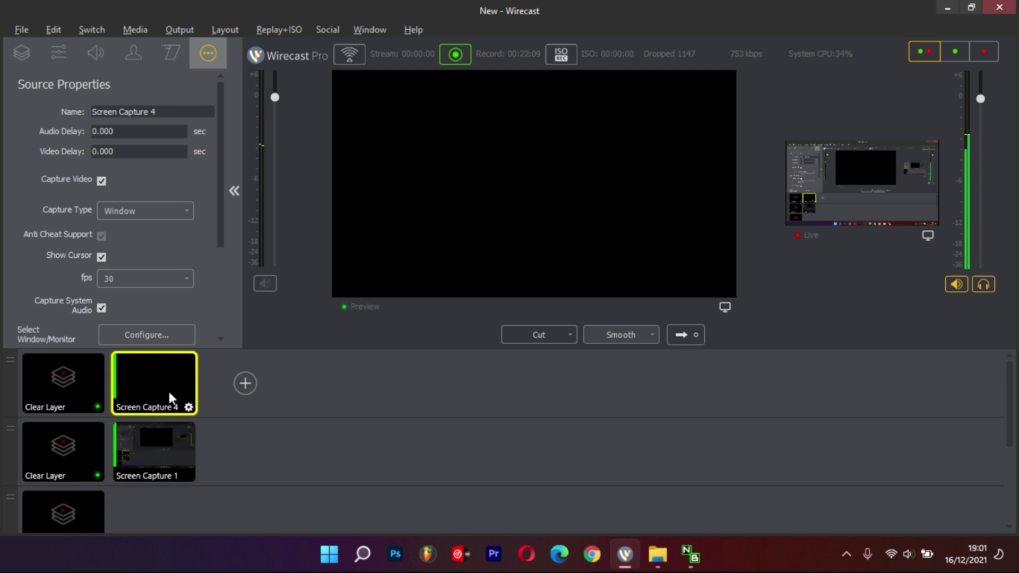
{"action": "left_click", "coordinate": [147, 465]}
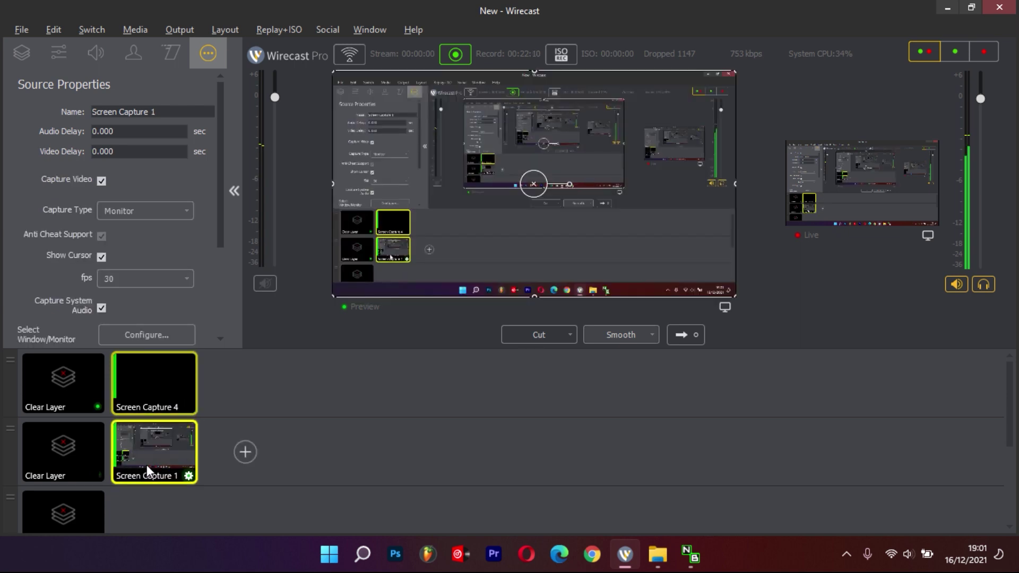
{"action": "left_click", "coordinate": [170, 390]}
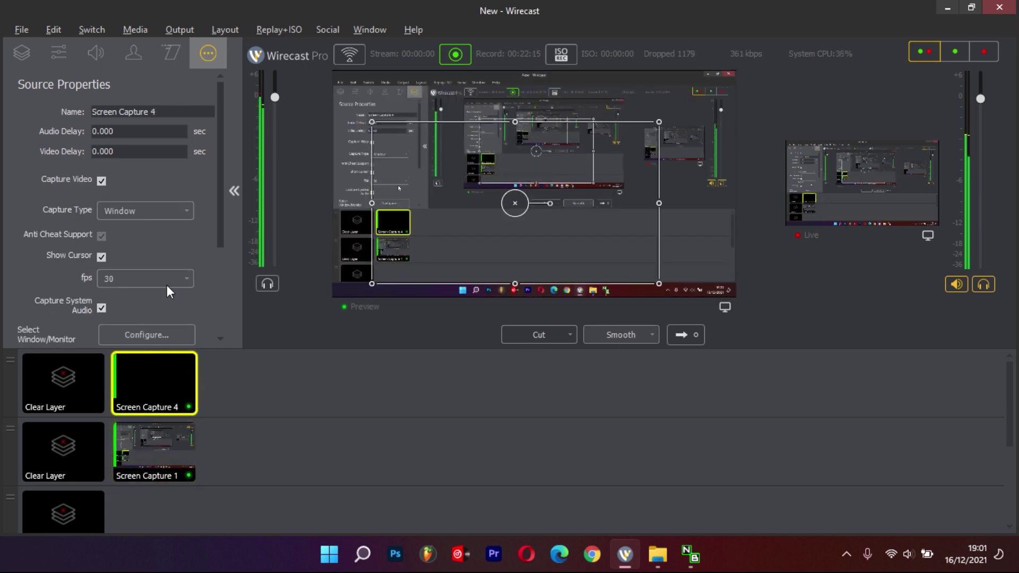
{"action": "left_click", "coordinate": [164, 329]}
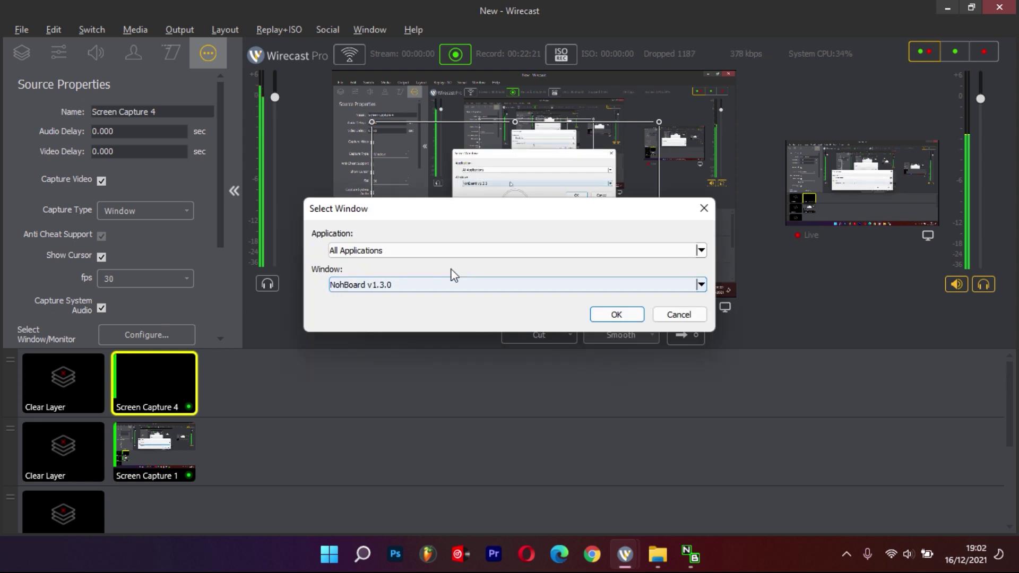
Step: Capture the NohBoard v1.3.0 window and shrink the keyboard overlay lower in the preview
{"action": "left_click", "coordinate": [626, 314]}
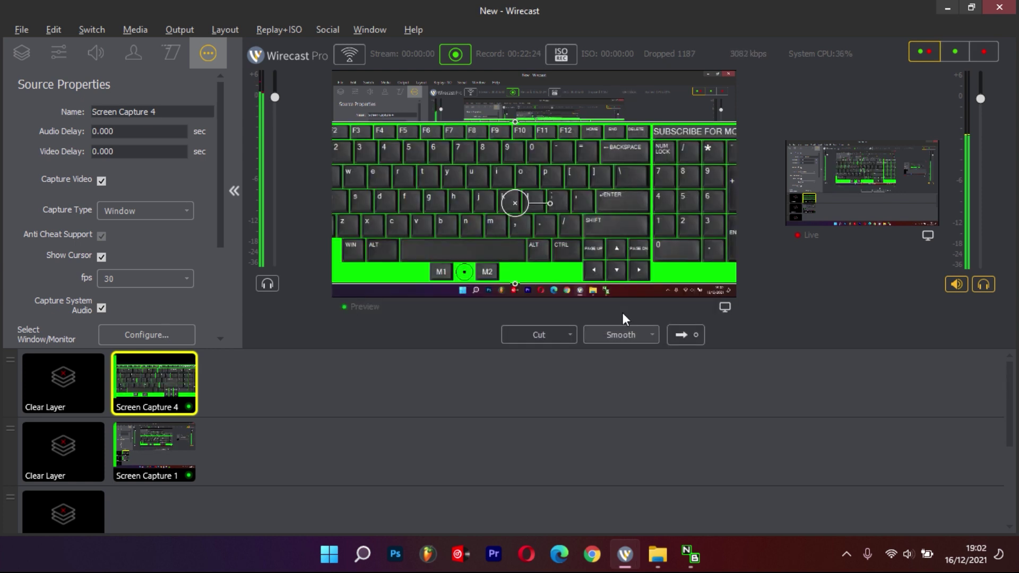
{"action": "left_click", "coordinate": [549, 141]}
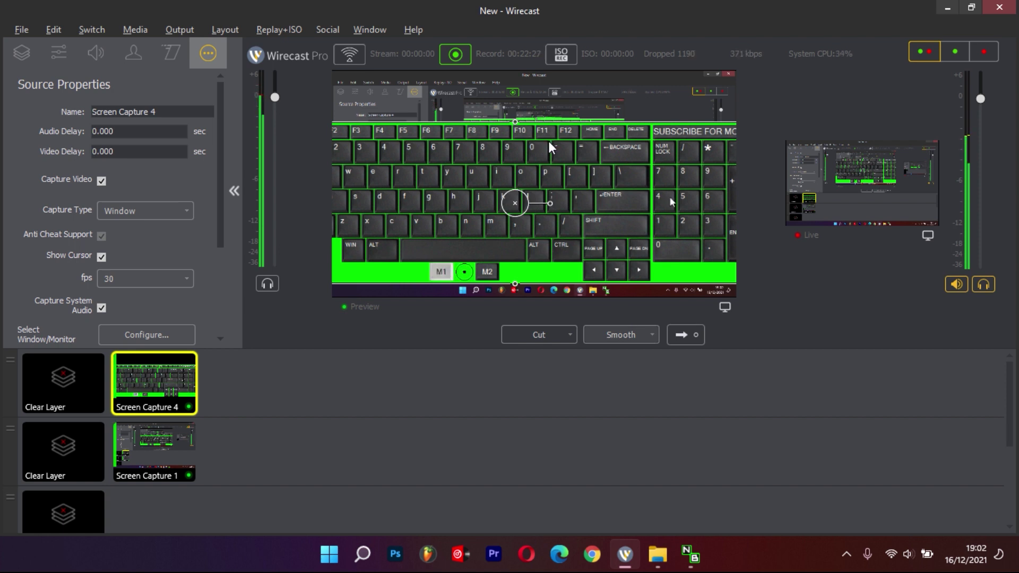
{"action": "left_click_drag", "start_coordinate": [522, 143], "coordinate": [606, 145]}
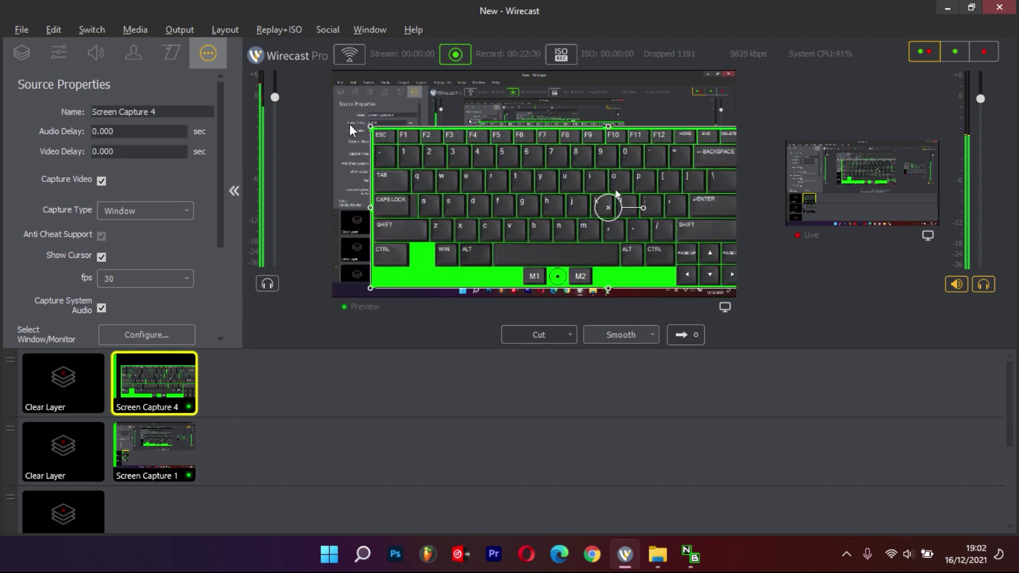
{"action": "left_click_drag", "start_coordinate": [373, 132], "coordinate": [455, 231]}
{"action": "left_click_drag", "start_coordinate": [385, 200], "coordinate": [448, 215]}
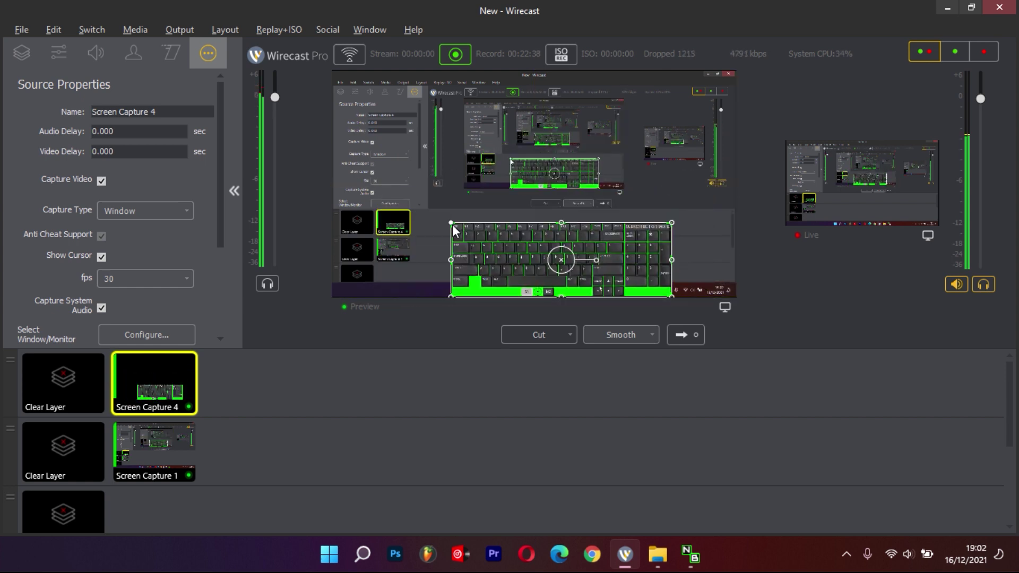
{"action": "mouse_move", "coordinate": [492, 246]}
{"action": "left_mouse_down"}
{"action": "mouse_move", "coordinate": [473, 233]}
{"action": "mouse_move", "coordinate": [482, 238]}
{"action": "left_mouse_up"}
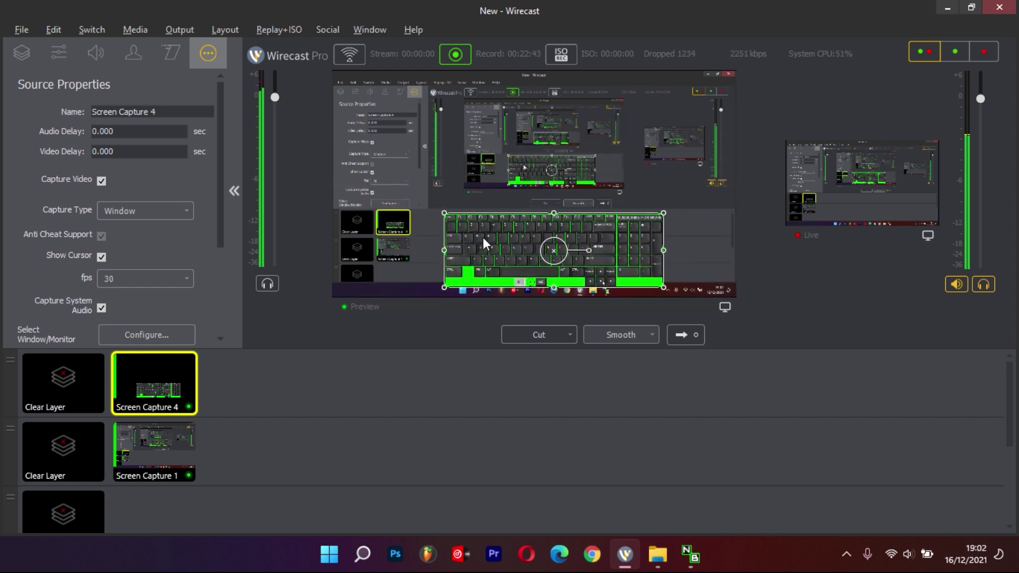
Step: Restyle the NohBoard keyboard to normal-white_normal-black and return to Wirecast
{"action": "left_click", "coordinate": [690, 555]}
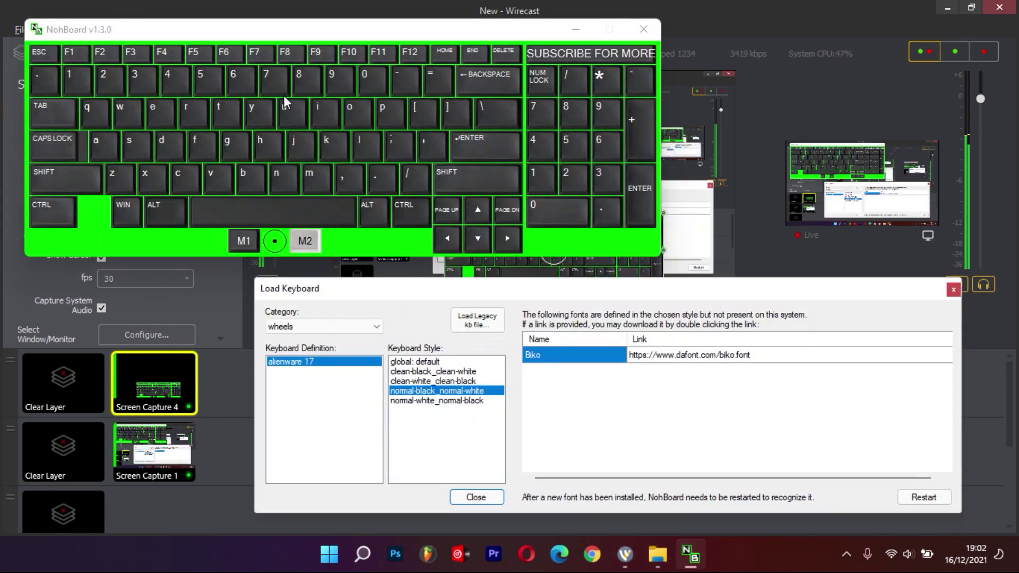
{"action": "left_click", "coordinate": [467, 401]}
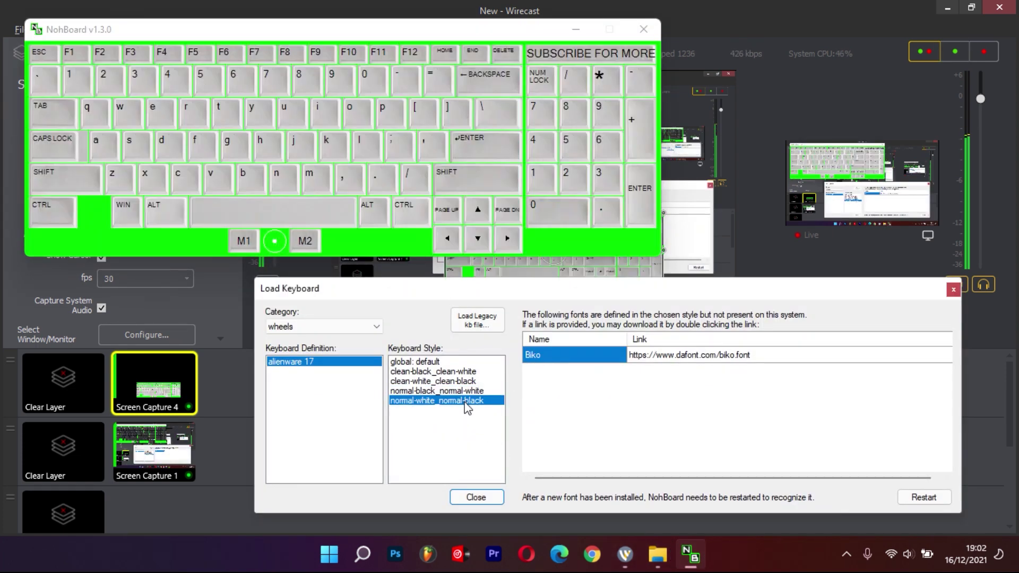
{"action": "left_click", "coordinate": [953, 291]}
{"action": "left_click", "coordinate": [318, 473]}
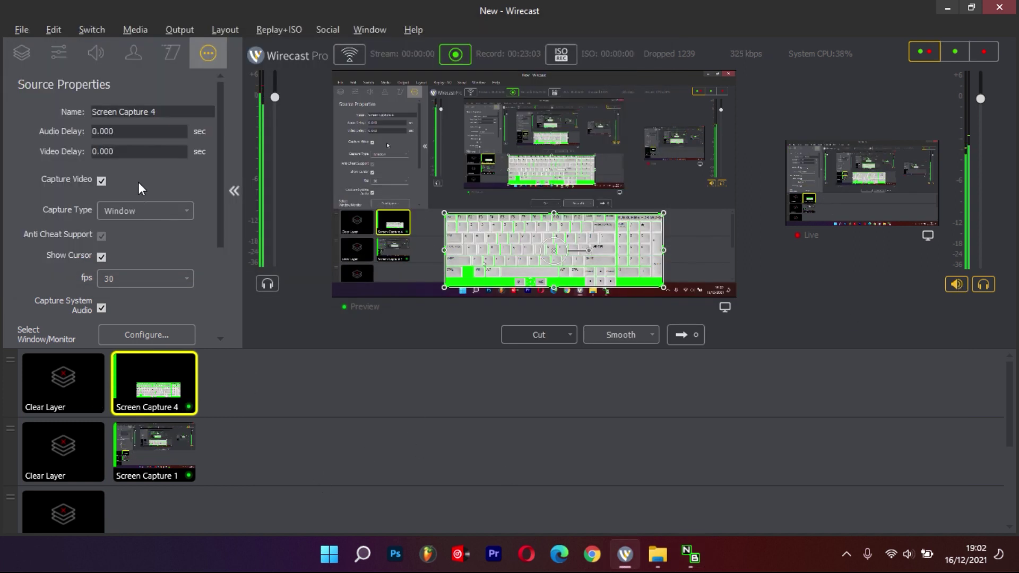
Step: Enable Chroma Key on Screen Capture 4, pick the green #14FF09 from the preview, and set threshold 62
{"action": "left_click", "coordinate": [130, 53]}
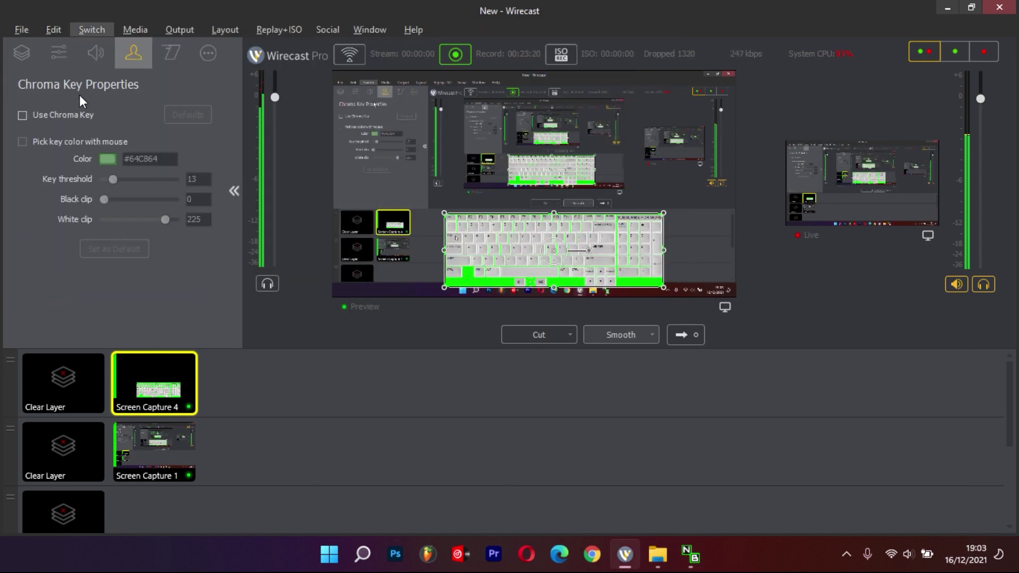
{"action": "left_click", "coordinate": [24, 116]}
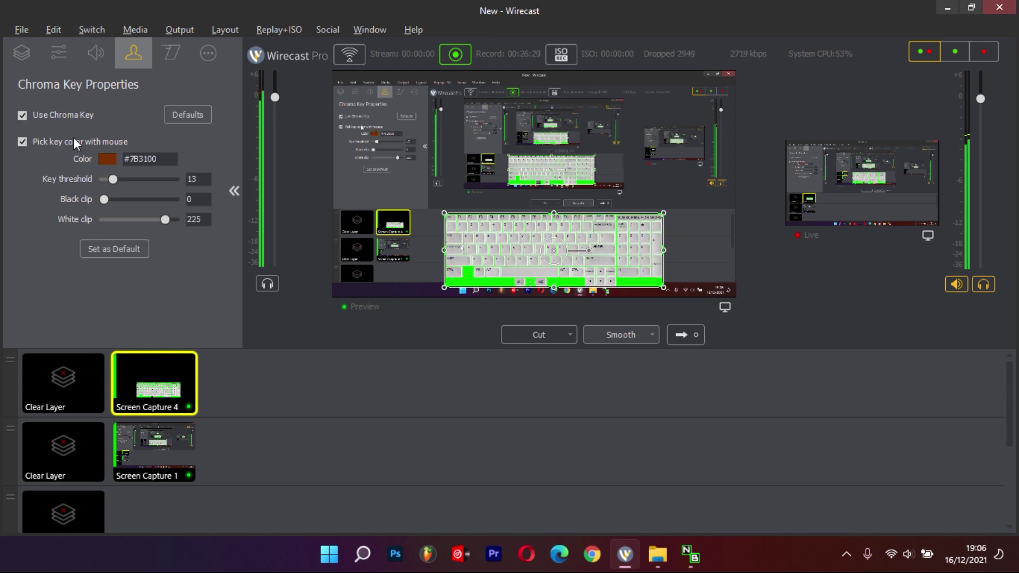
{"action": "left_click", "coordinate": [468, 286]}
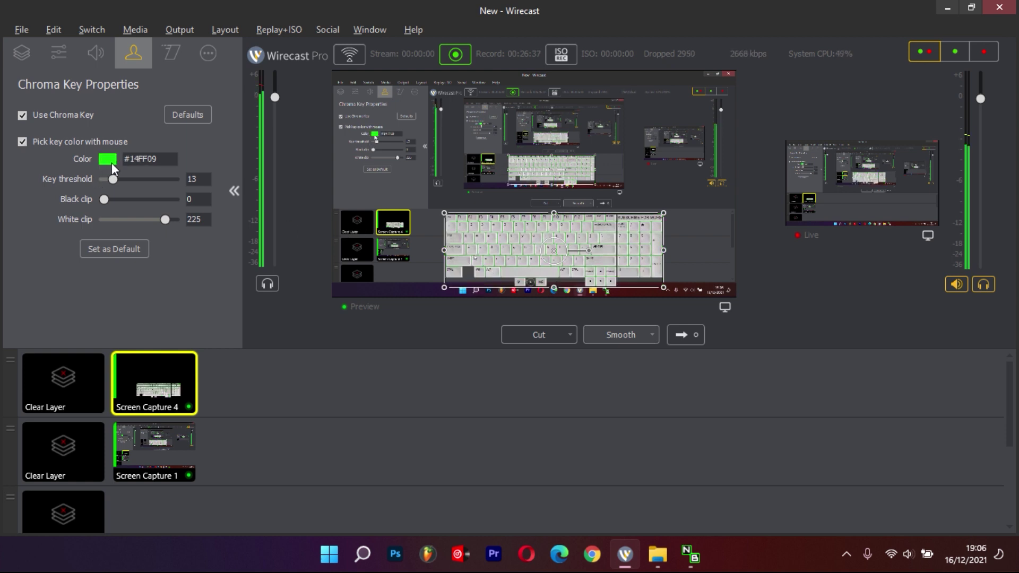
{"action": "left_click_drag", "start_coordinate": [109, 179], "coordinate": [173, 178]}
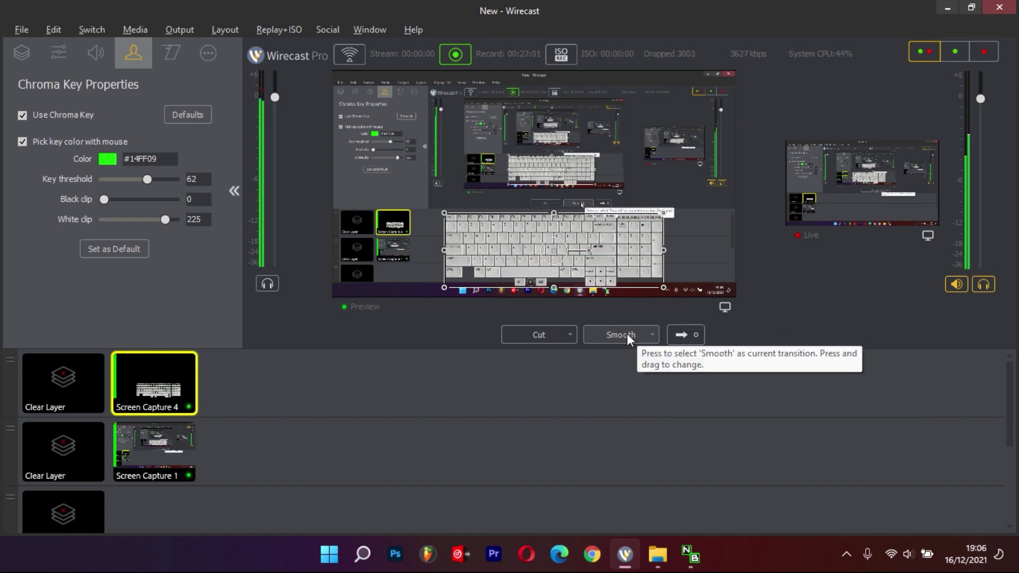
Step: Take the chroma-keyed keyboard shot live in Wirecast, then minimize Wirecast
{"action": "left_click", "coordinate": [676, 331]}
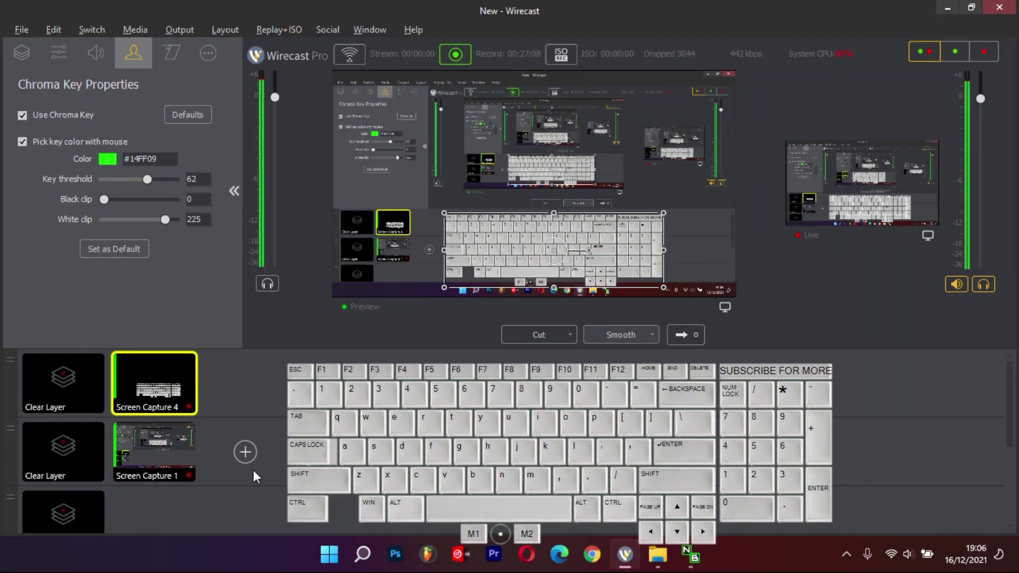
{"action": "left_click", "coordinate": [183, 472]}
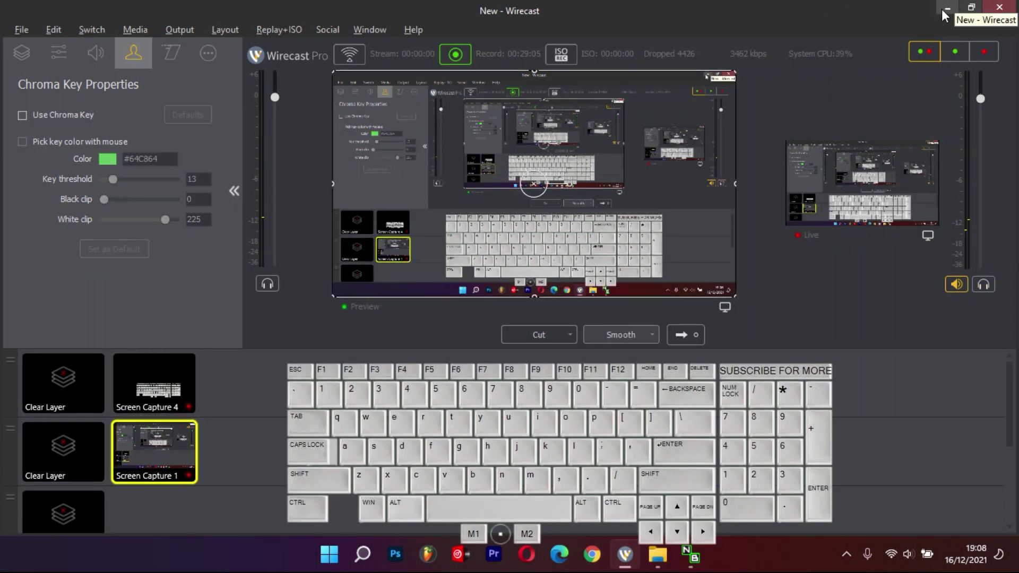
{"action": "left_click", "coordinate": [943, 12]}
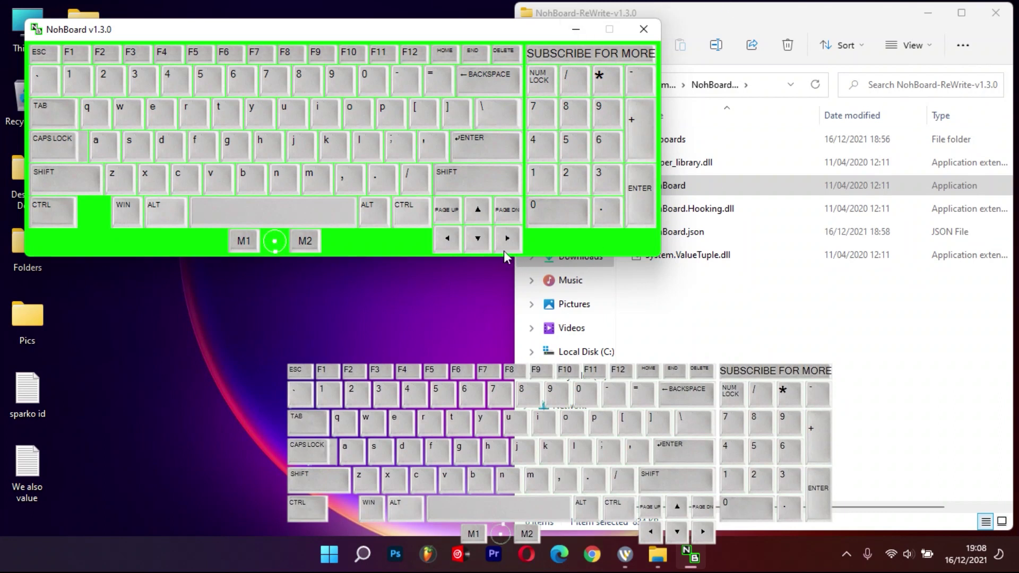
Step: Find OBS Studio through Windows search for 'obs' and launch it
{"action": "left_click", "coordinate": [361, 563]}
{"action": "type", "text": "obs"}
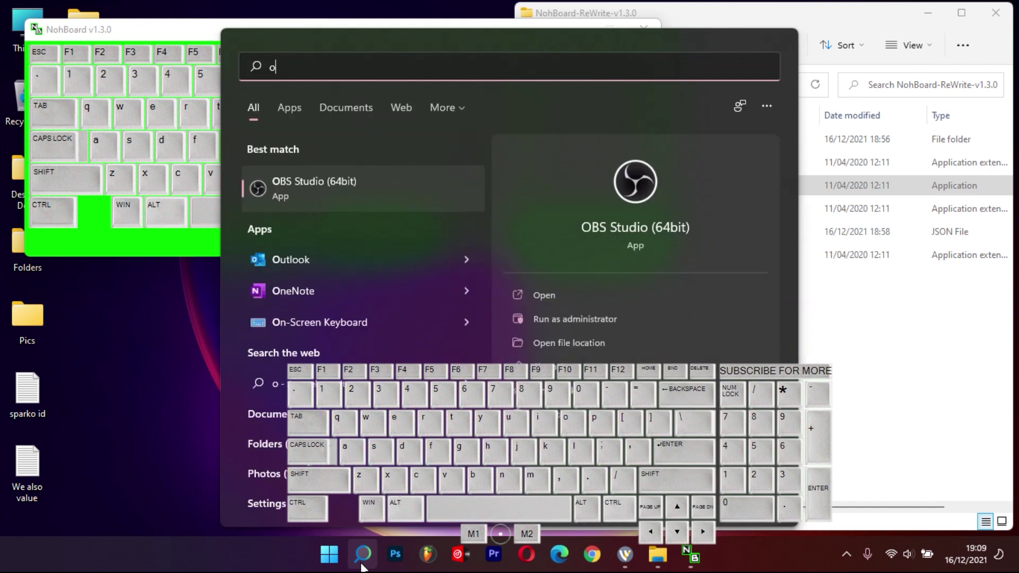
{"action": "left_click", "coordinate": [303, 195]}
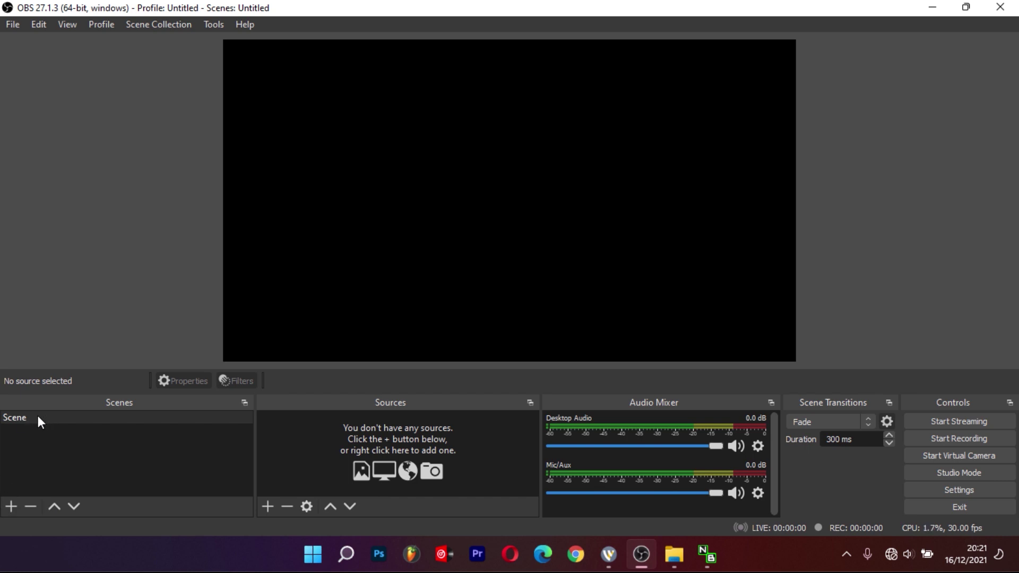
Step: Add a Display Capture source that captures Display 1, the primary monitor
{"action": "left_click", "coordinate": [267, 511]}
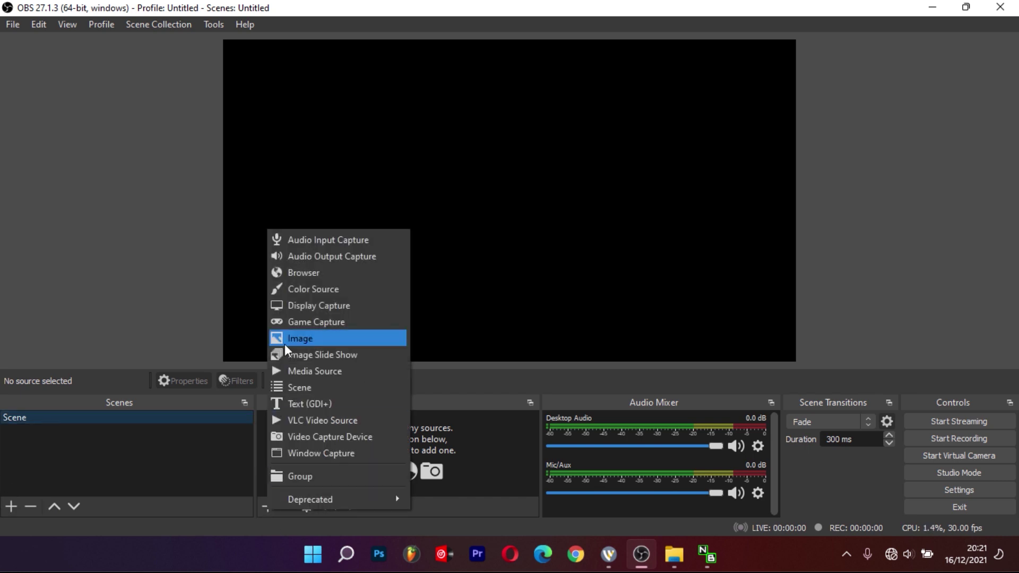
{"action": "left_click", "coordinate": [300, 306]}
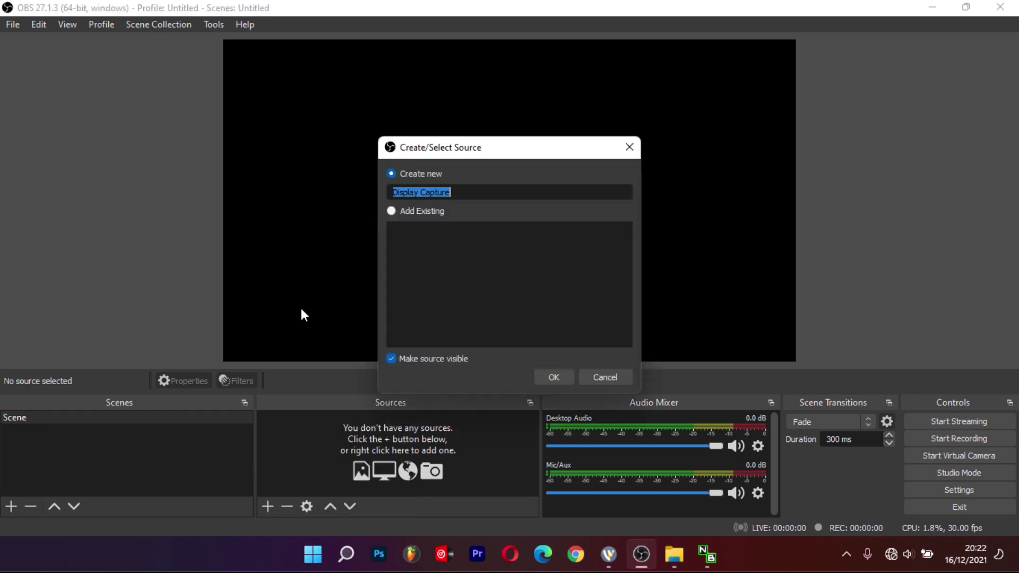
{"action": "left_click", "coordinate": [550, 380]}
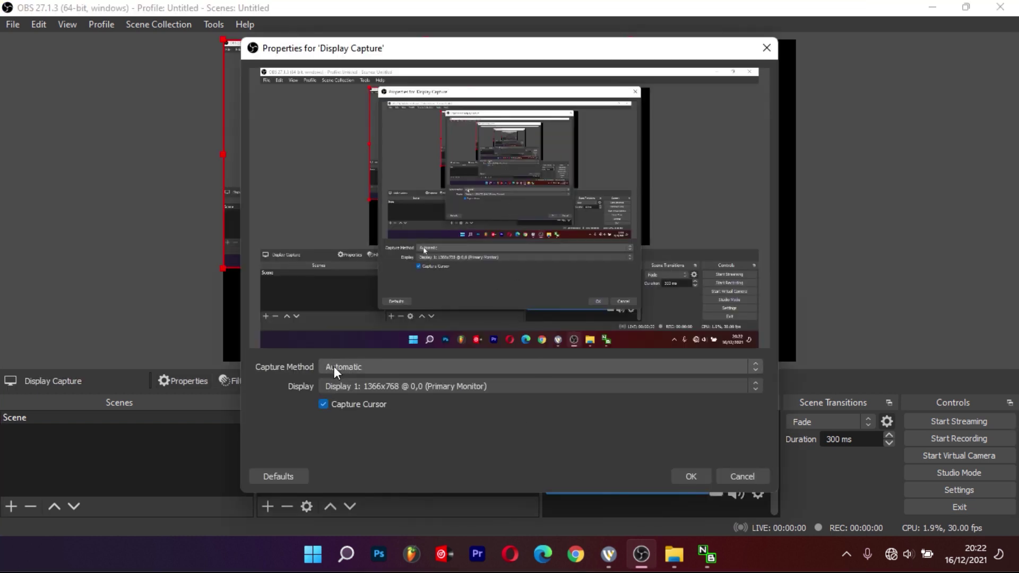
{"action": "left_click", "coordinate": [358, 387]}
{"action": "left_click", "coordinate": [373, 398]}
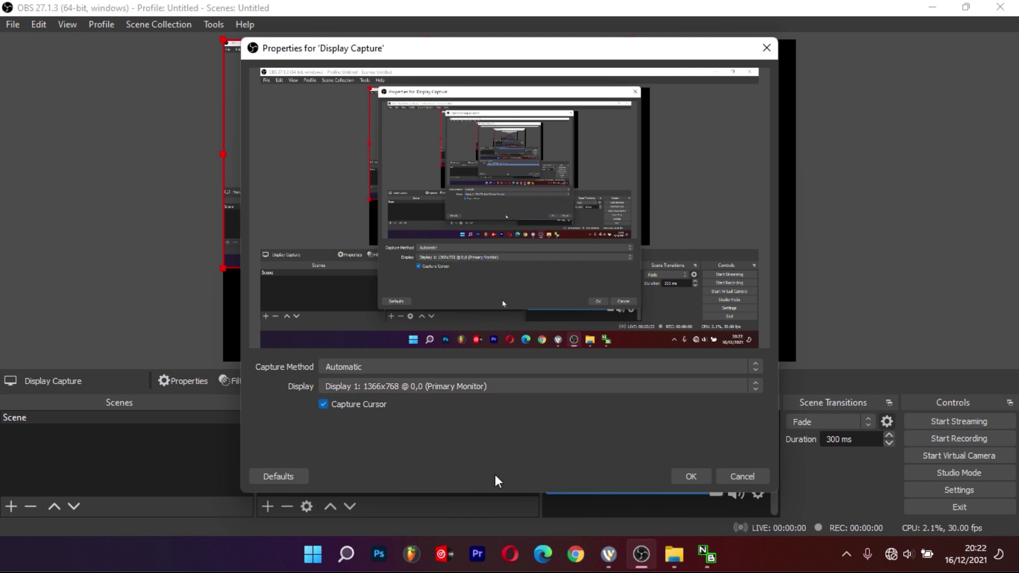
{"action": "left_click", "coordinate": [699, 477]}
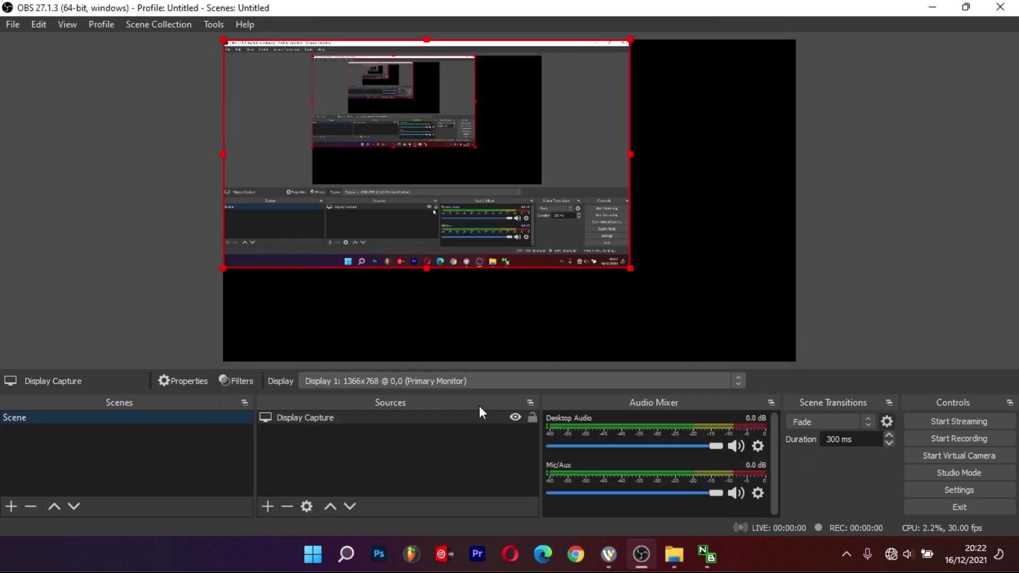
Step: Fit the Display Capture to the screen so it fills the whole canvas
{"action": "right_click", "coordinate": [538, 218]}
{"action": "mouse_move", "coordinate": [663, 330]}
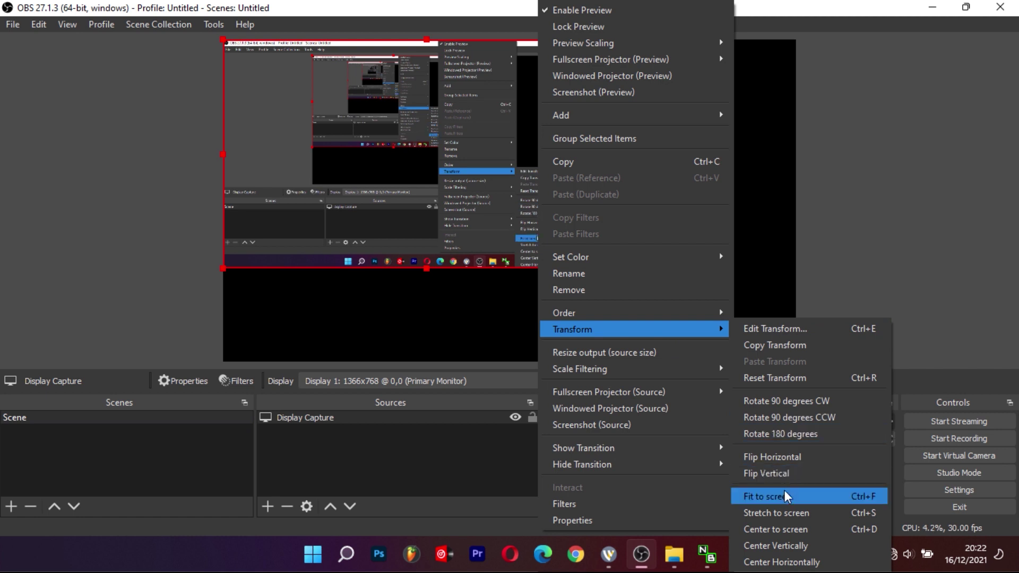
{"action": "left_click", "coordinate": [778, 496]}
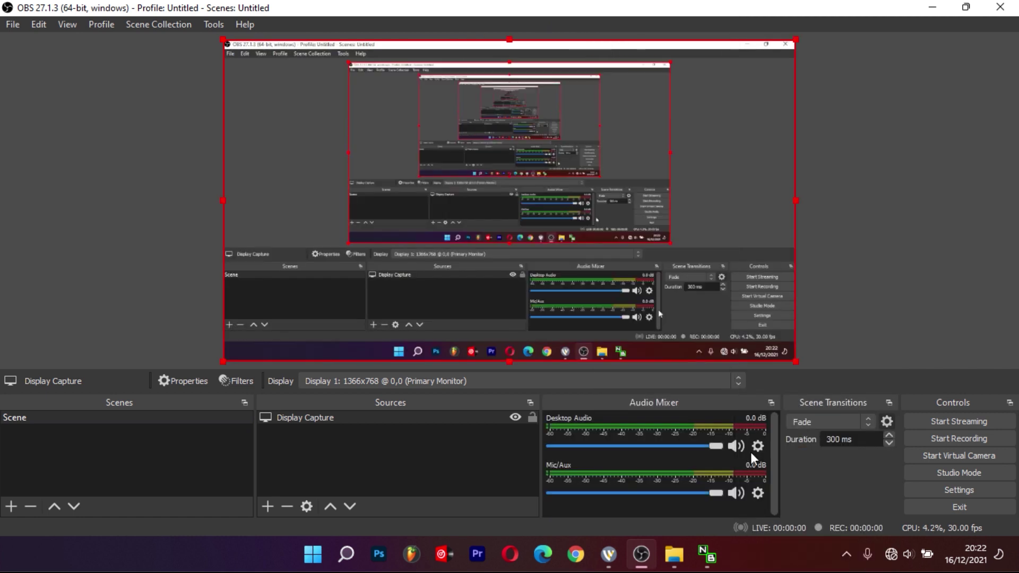
{"action": "left_click", "coordinate": [145, 297]}
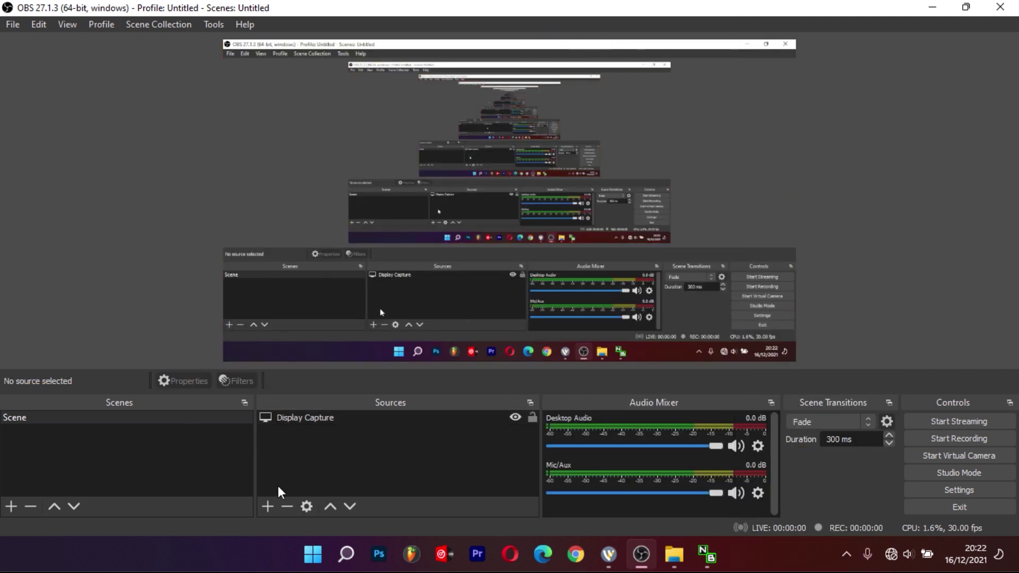
Step: Add a Window Capture source that captures the NohBoard v1.3.0 window
{"action": "left_click", "coordinate": [268, 506]}
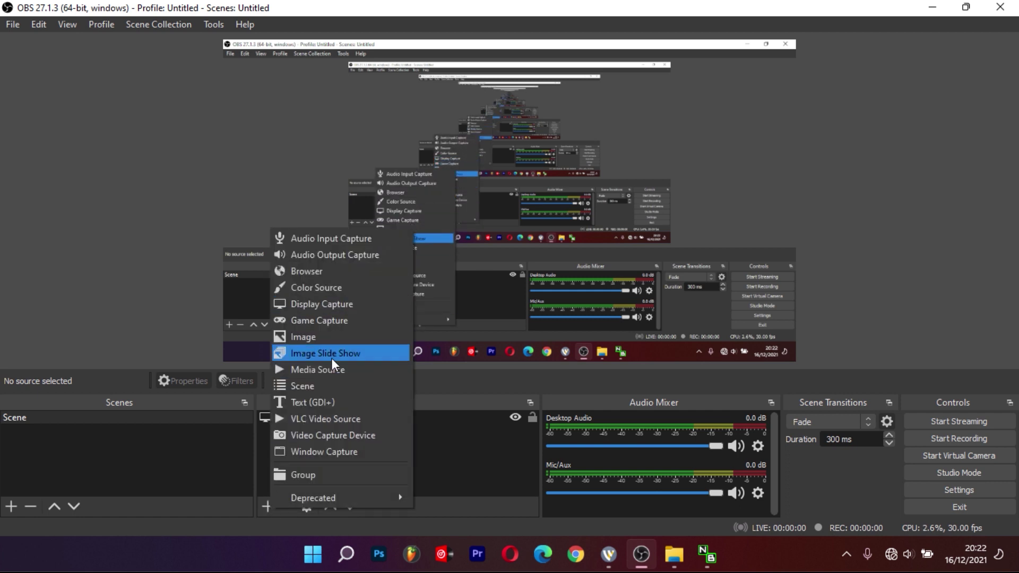
{"action": "left_click", "coordinate": [336, 451]}
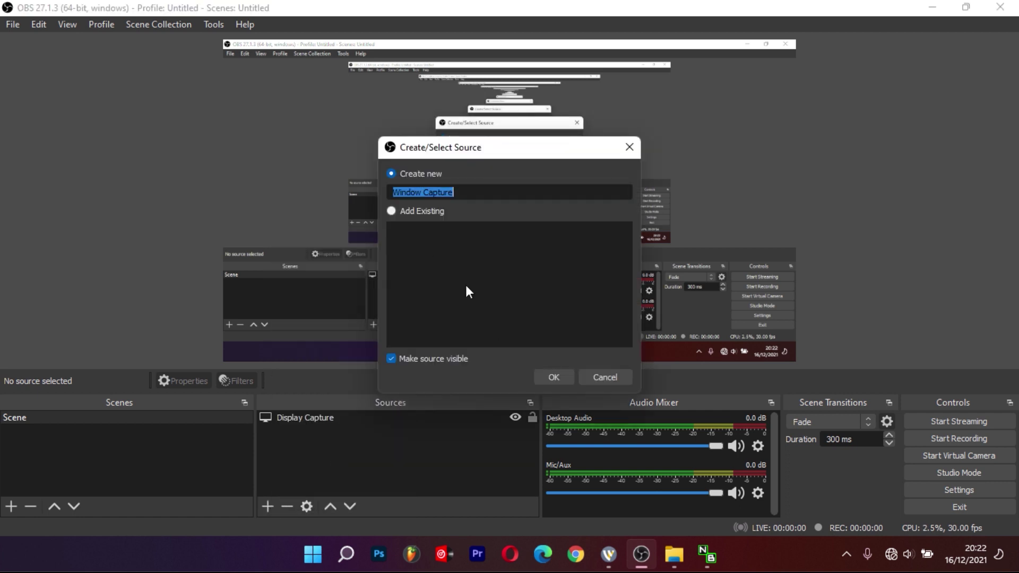
{"action": "left_click", "coordinate": [552, 380]}
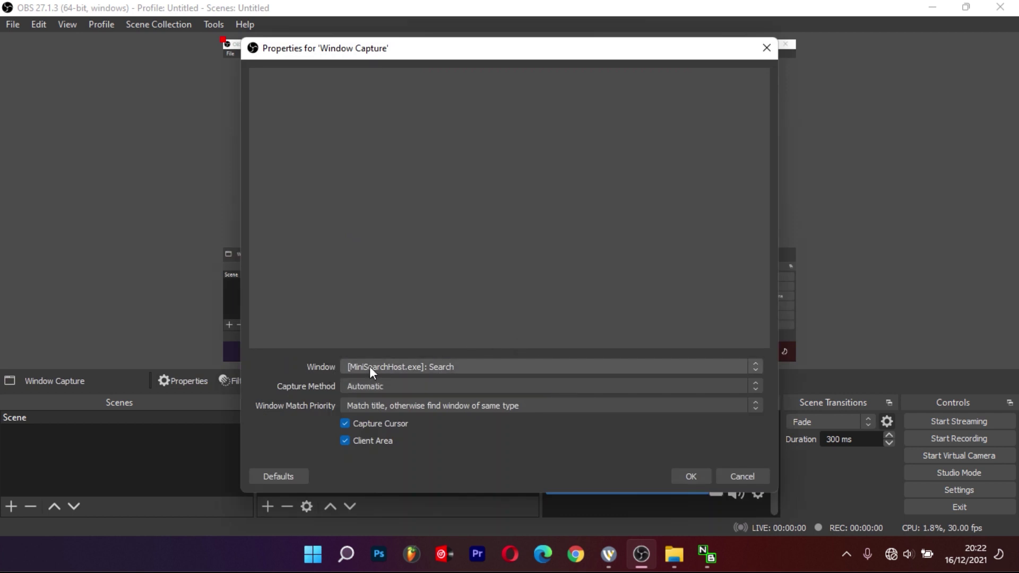
{"action": "left_click", "coordinate": [383, 367]}
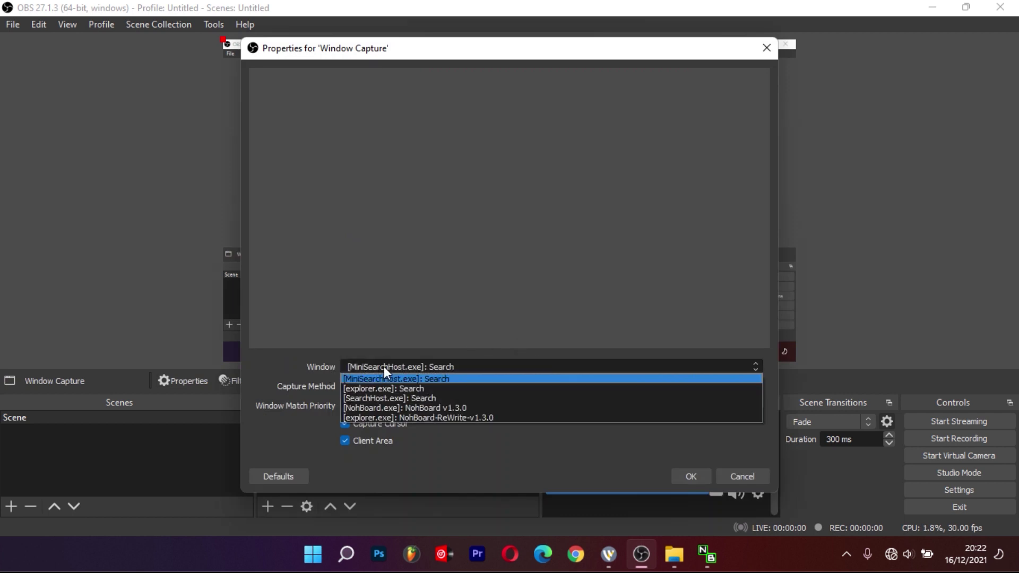
{"action": "left_click", "coordinate": [395, 409]}
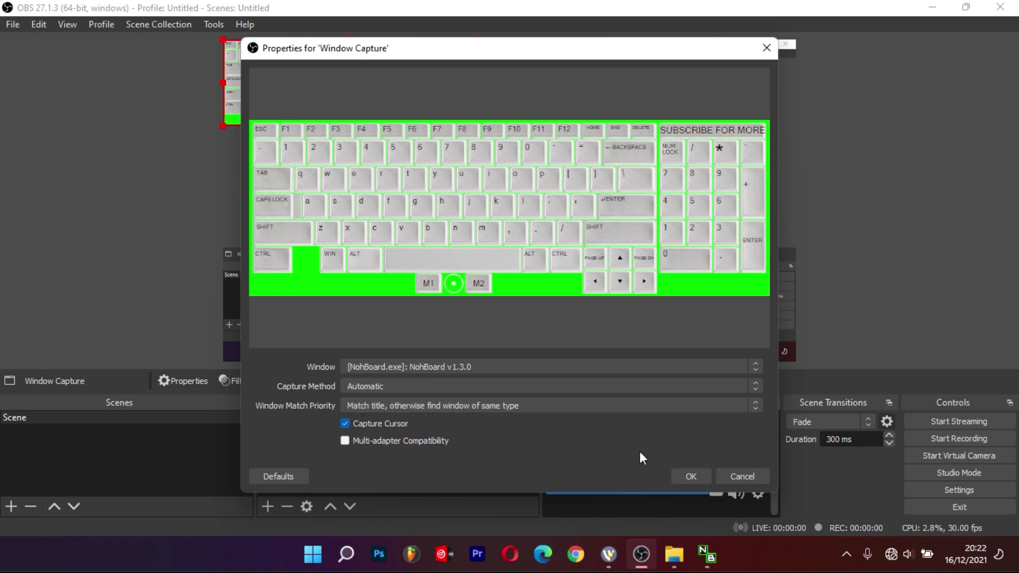
{"action": "left_click", "coordinate": [691, 476]}
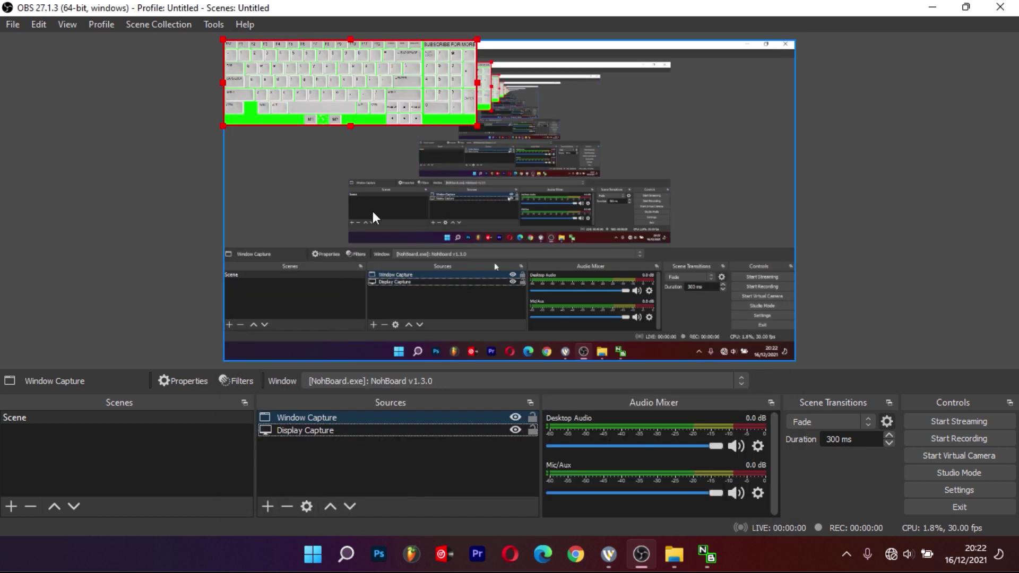
Step: Move the NohBoard capture to the lower middle of the canvas and enlarge it
{"action": "left_click_drag", "start_coordinate": [289, 71], "coordinate": [445, 281]}
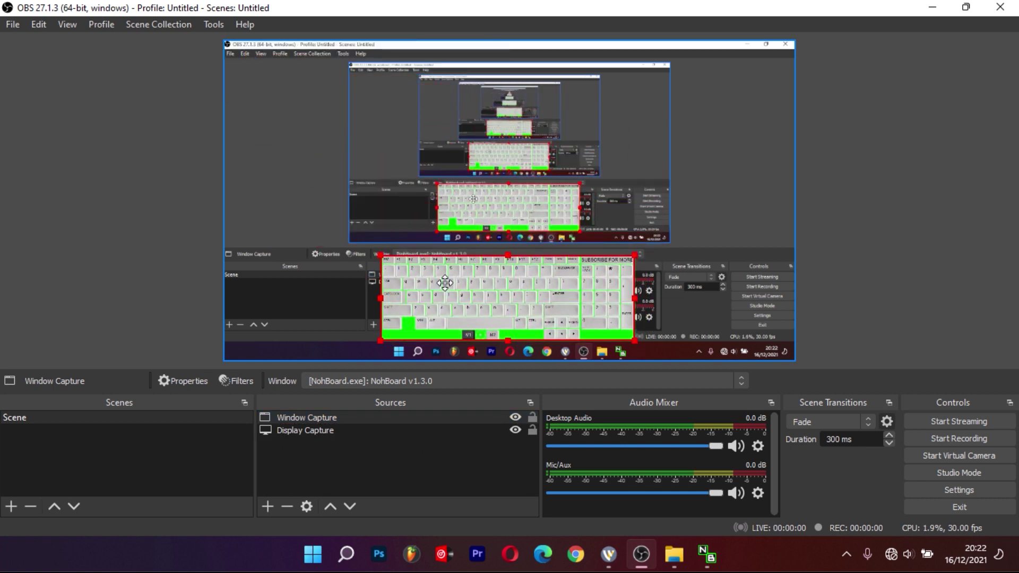
{"action": "left_click_drag", "start_coordinate": [380, 254], "coordinate": [269, 211]}
{"action": "left_click_drag", "start_coordinate": [505, 232], "coordinate": [569, 237]}
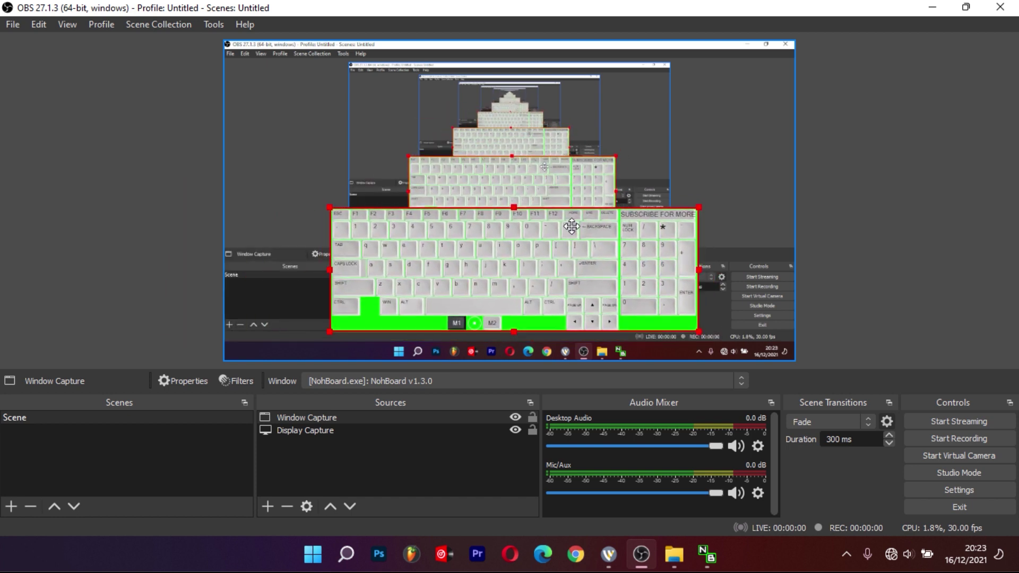
{"action": "left_click", "coordinate": [923, 276]}
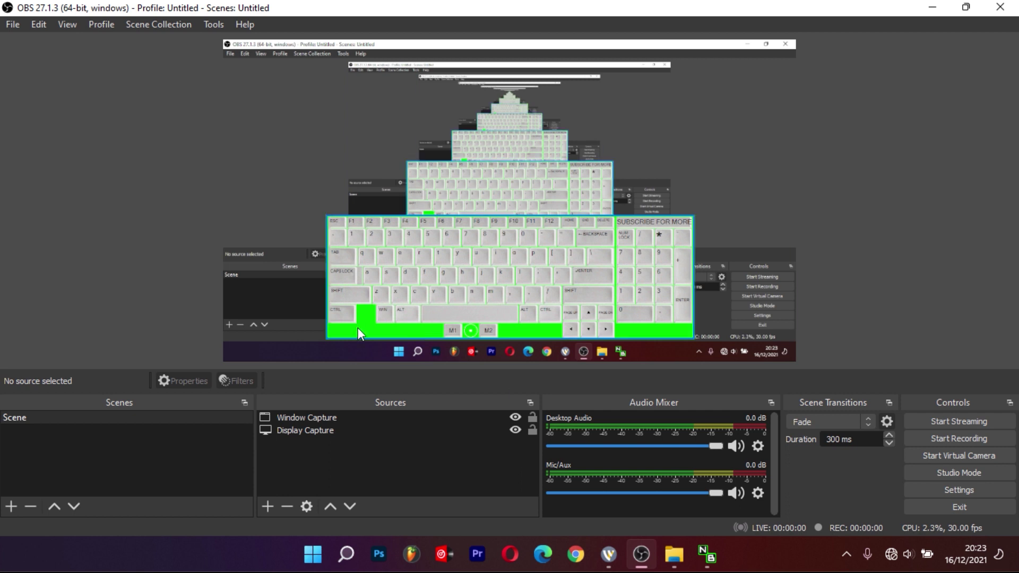
Step: Reorder the Sources list so Window Capture is layered above Display Capture
{"action": "left_click", "coordinate": [308, 430]}
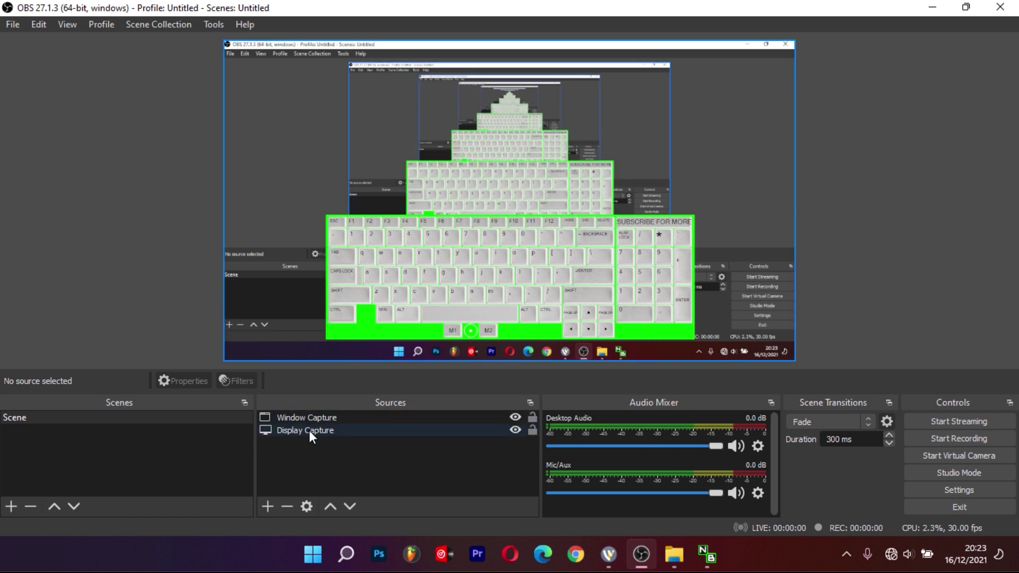
{"action": "left_click", "coordinate": [309, 419]}
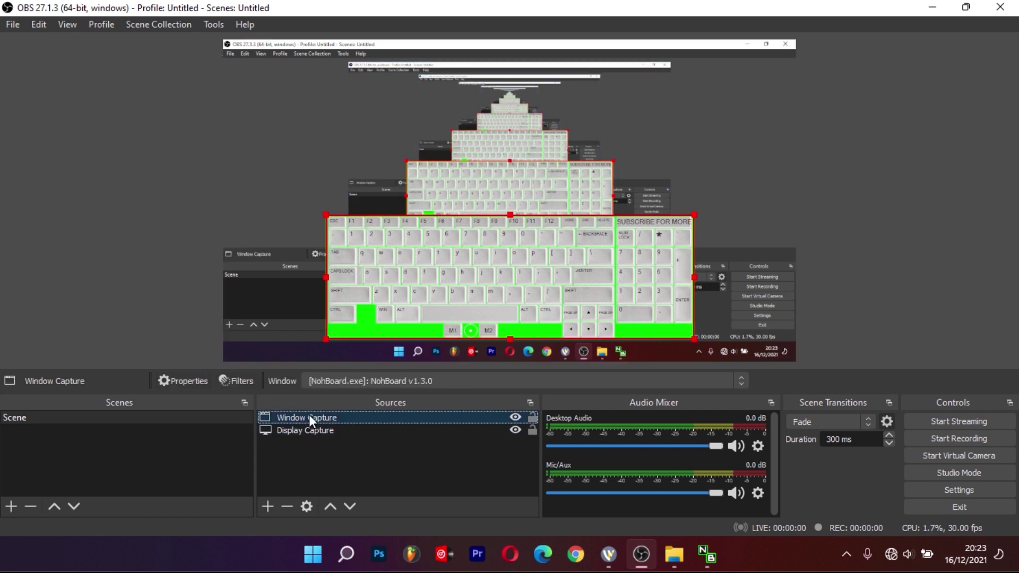
{"action": "left_click", "coordinate": [331, 507]}
{"action": "left_click", "coordinate": [351, 508]}
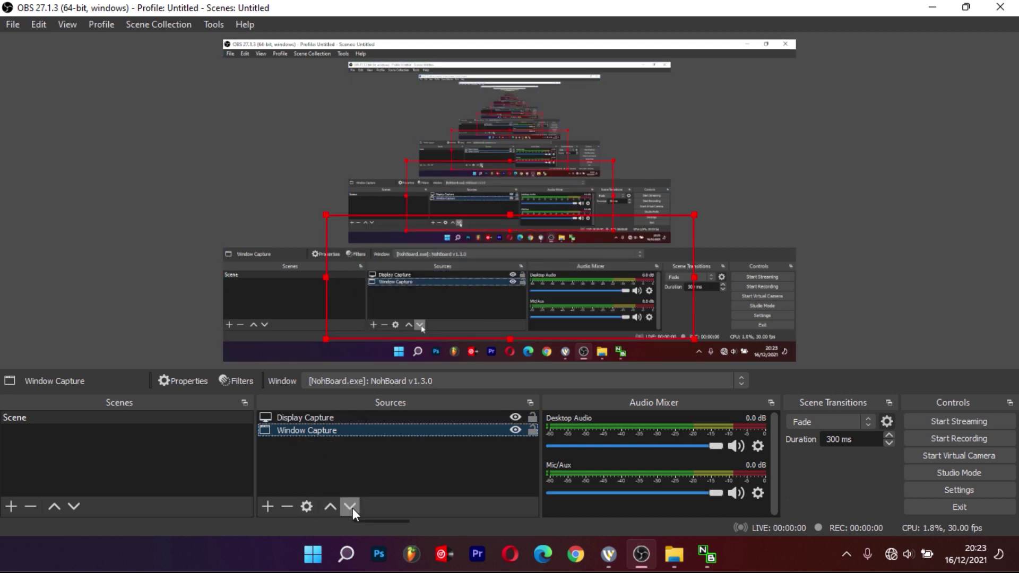
{"action": "left_click", "coordinate": [331, 506]}
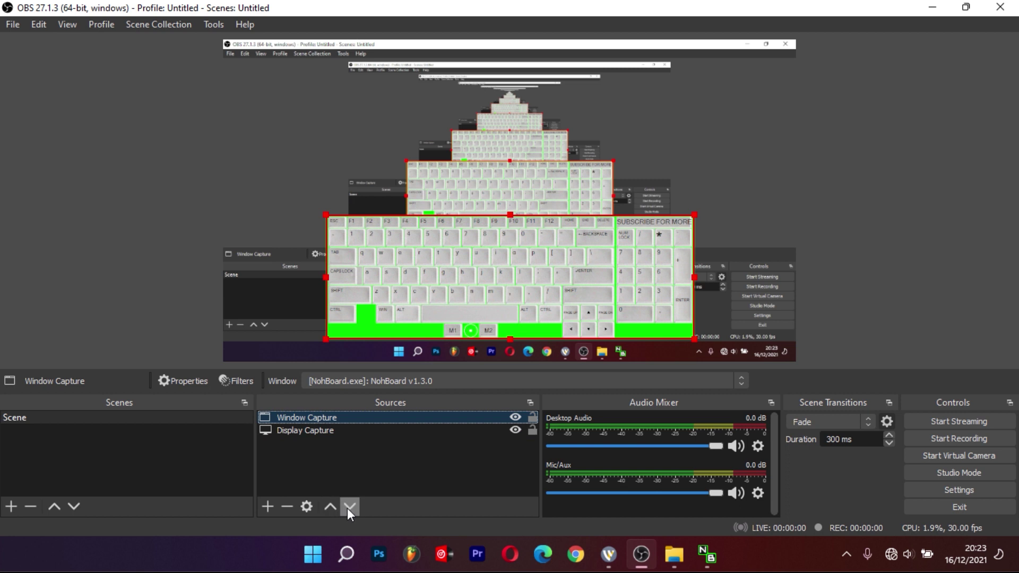
{"action": "left_click", "coordinate": [350, 507]}
{"action": "left_click", "coordinate": [329, 506]}
{"action": "left_click", "coordinate": [349, 507]}
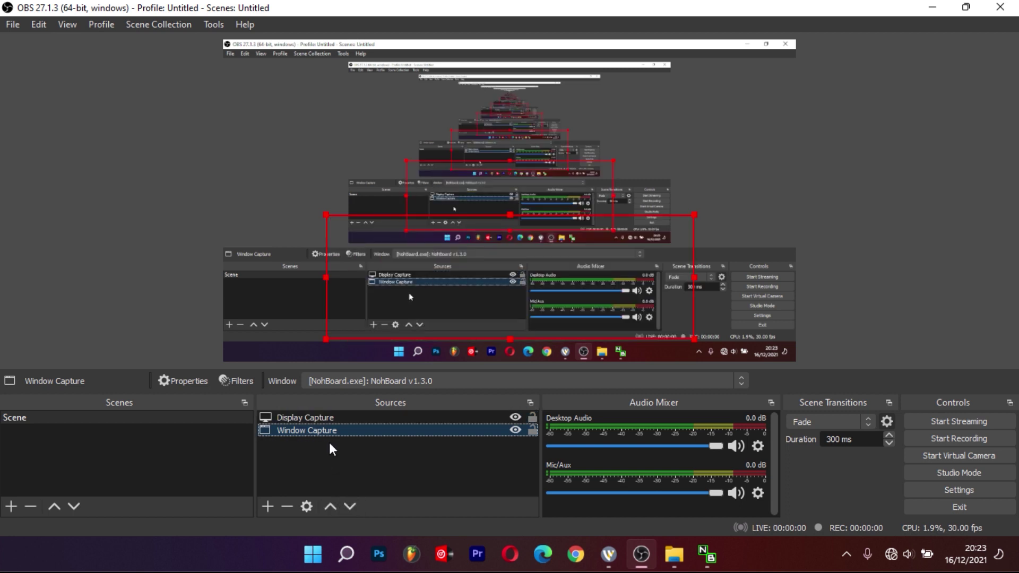
{"action": "left_click_drag", "start_coordinate": [327, 430], "coordinate": [332, 419]}
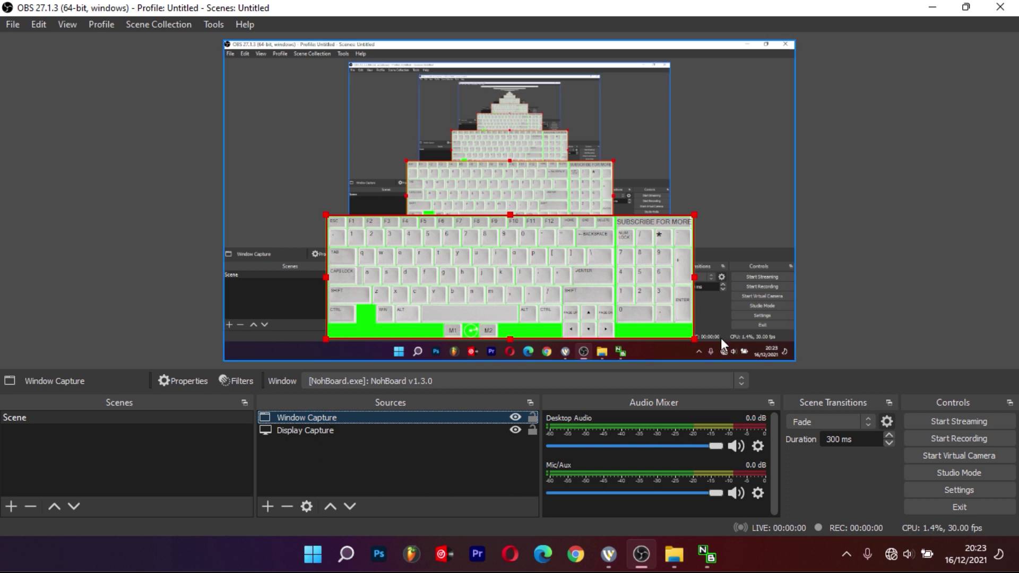
{"action": "right_click", "coordinate": [342, 417]}
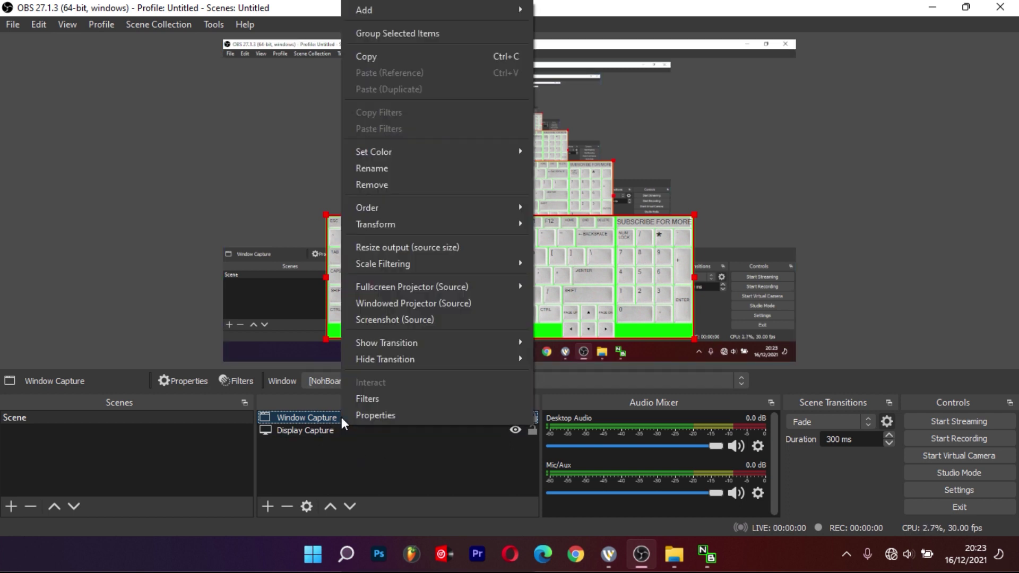
Step: Add a Chroma Key filter with the default name to the Window Capture
{"action": "left_click", "coordinate": [373, 403]}
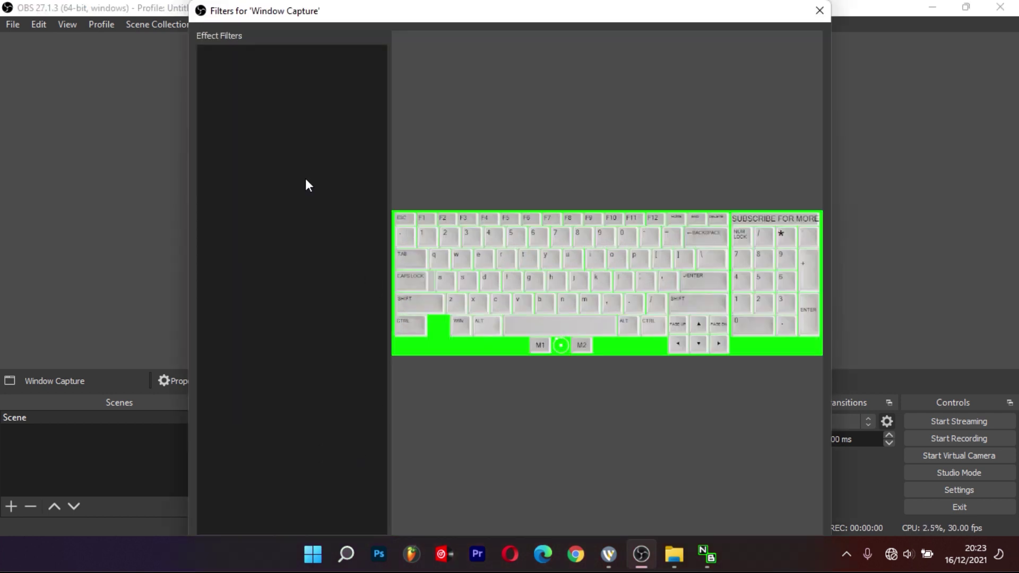
{"action": "right_click", "coordinate": [306, 258]}
{"action": "mouse_move", "coordinate": [373, 266]}
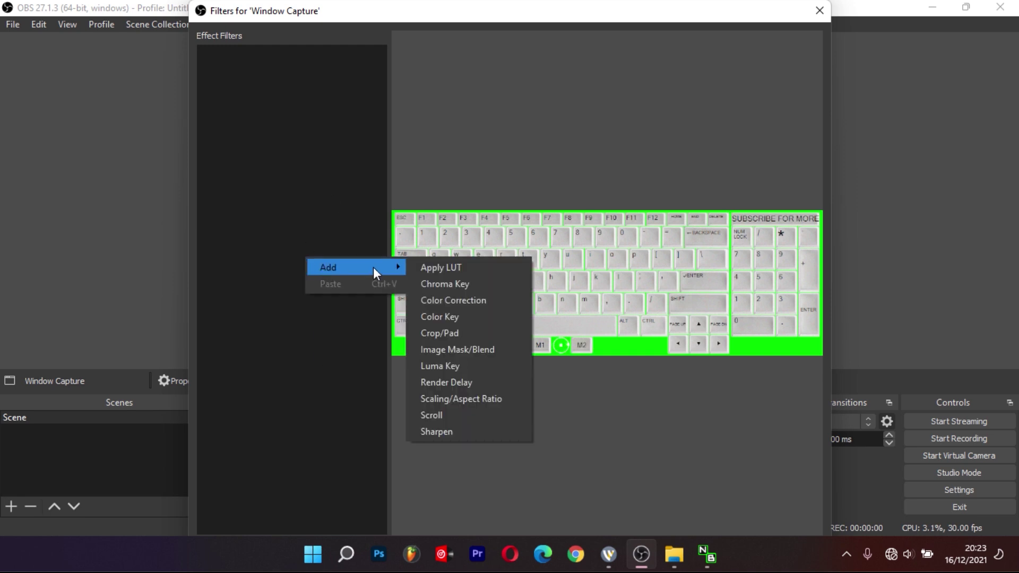
{"action": "left_click", "coordinate": [462, 288]}
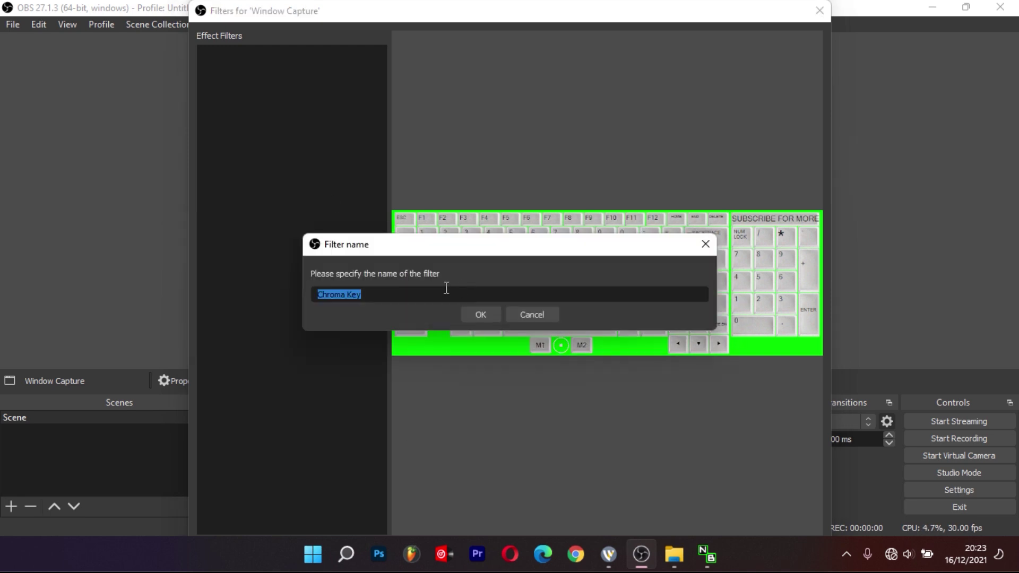
{"action": "left_click", "coordinate": [476, 313]}
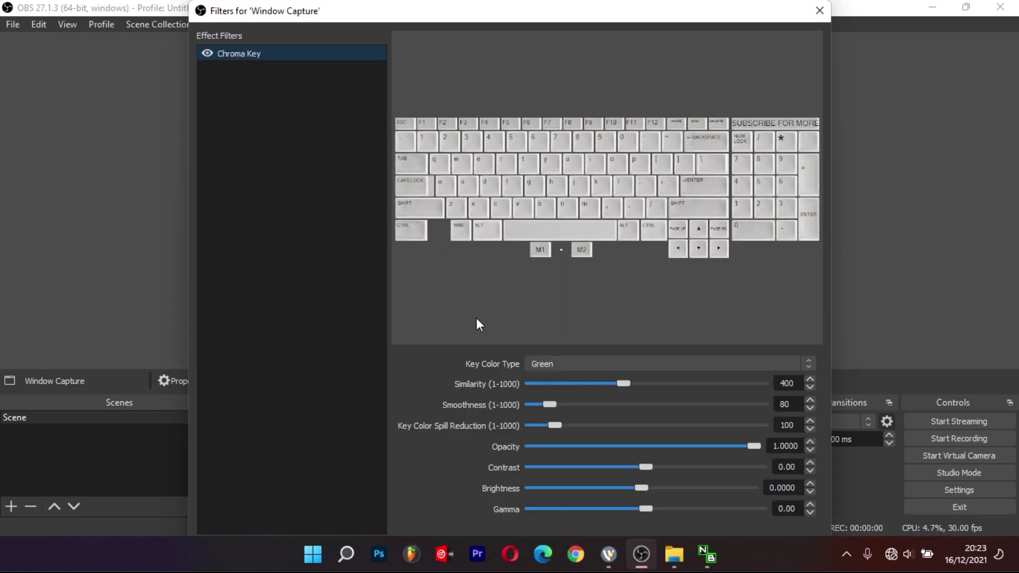
Step: Set the Chroma Key's Key Color Type to Green and close the filters window
{"action": "left_click", "coordinate": [546, 367]}
{"action": "left_click", "coordinate": [551, 386]}
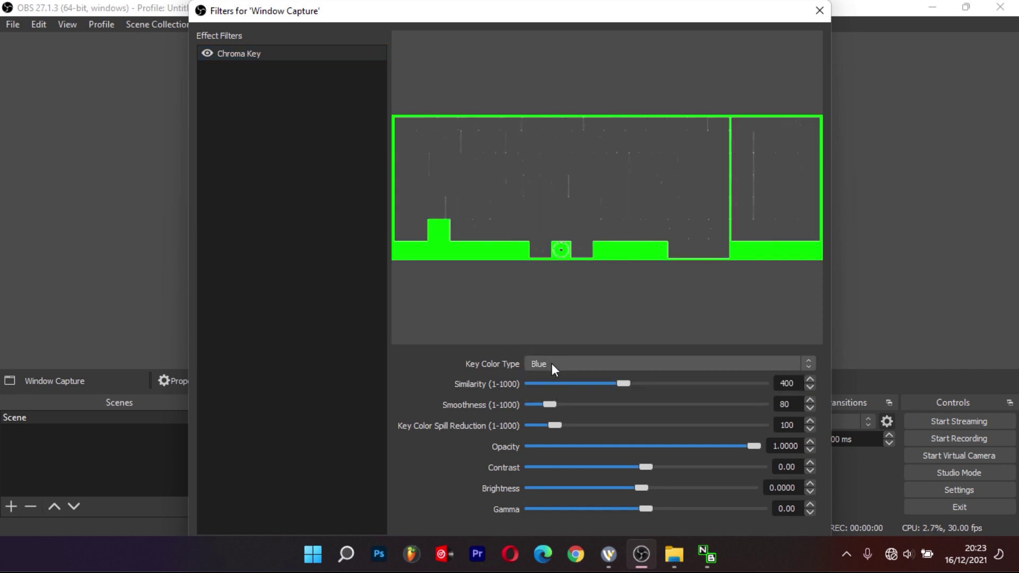
{"action": "left_click", "coordinate": [552, 364]}
{"action": "left_click", "coordinate": [542, 375]}
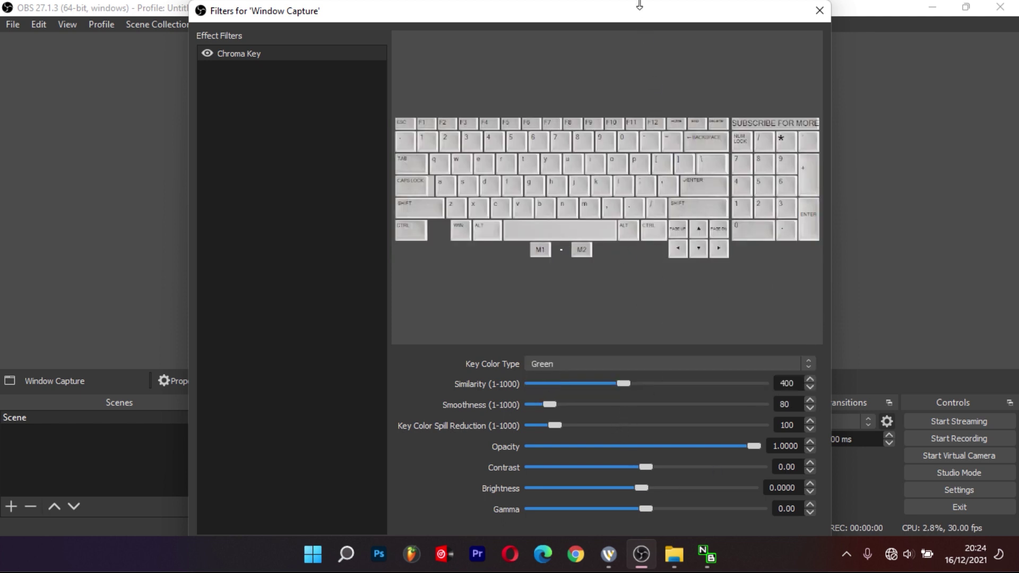
{"action": "left_click_drag", "start_coordinate": [639, 5], "coordinate": [641, 31]}
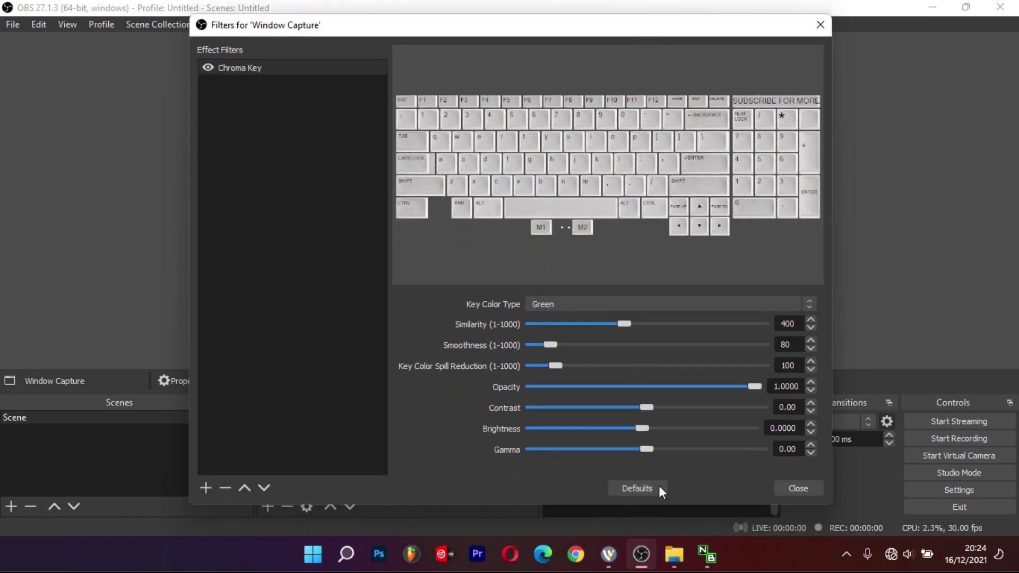
{"action": "left_click", "coordinate": [788, 491]}
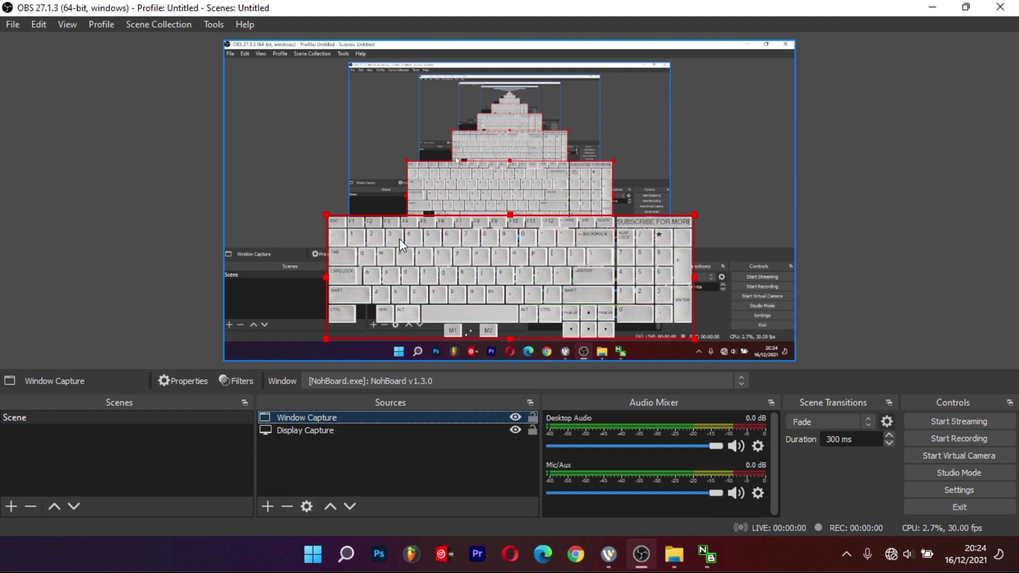
Step: Nudge the keyed keyboard overlay slightly upward, then close OBS Studio and NohBoard
{"action": "left_click", "coordinate": [110, 256]}
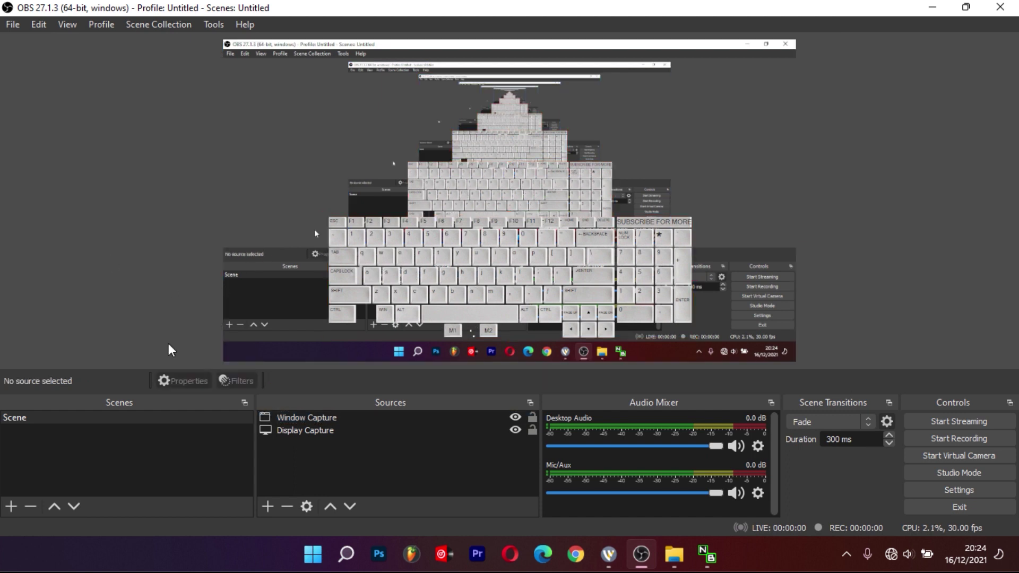
{"action": "left_click_drag", "start_coordinate": [464, 295], "coordinate": [479, 263]}
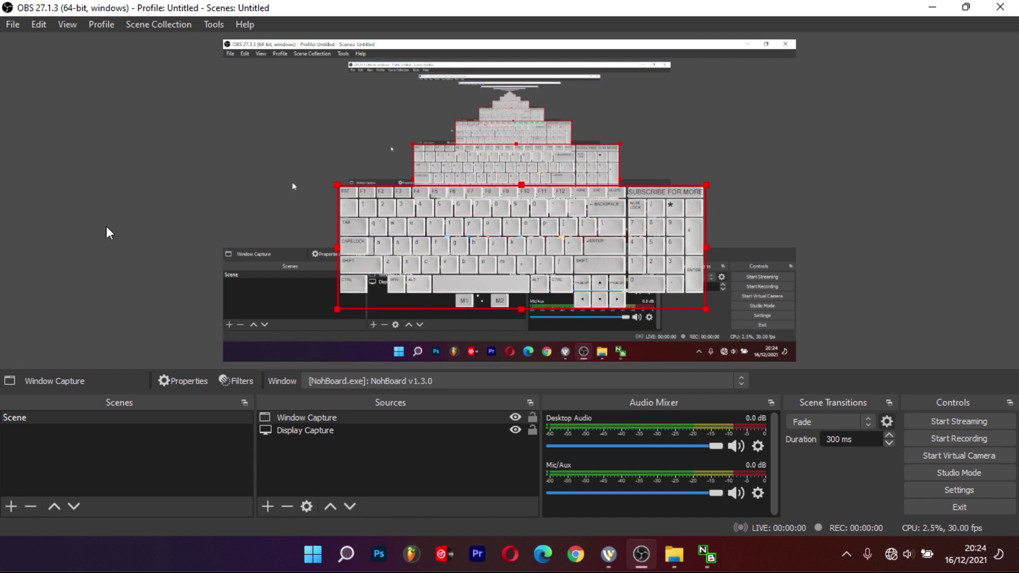
{"action": "left_click", "coordinate": [77, 211]}
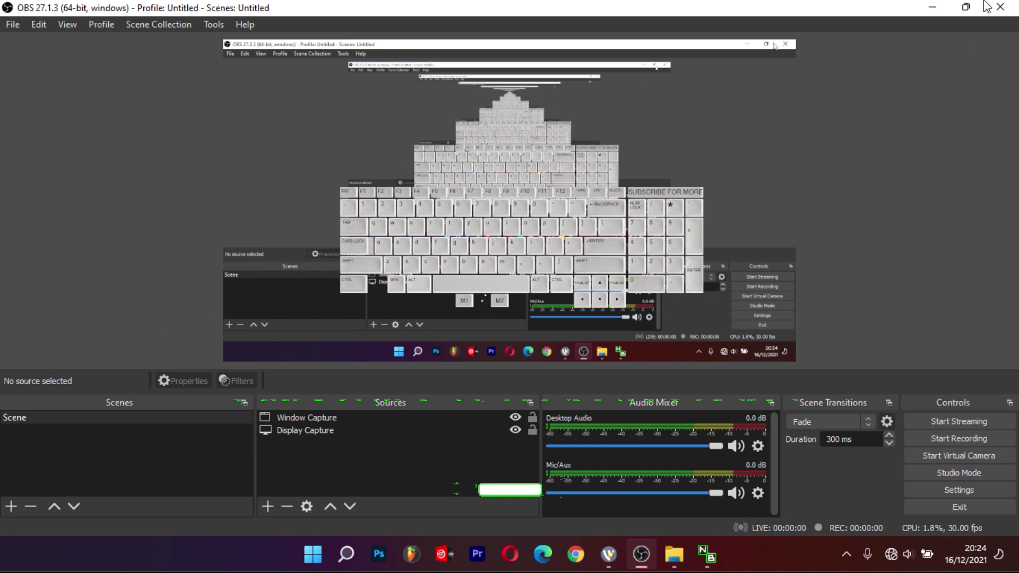
{"action": "left_click", "coordinate": [998, 7]}
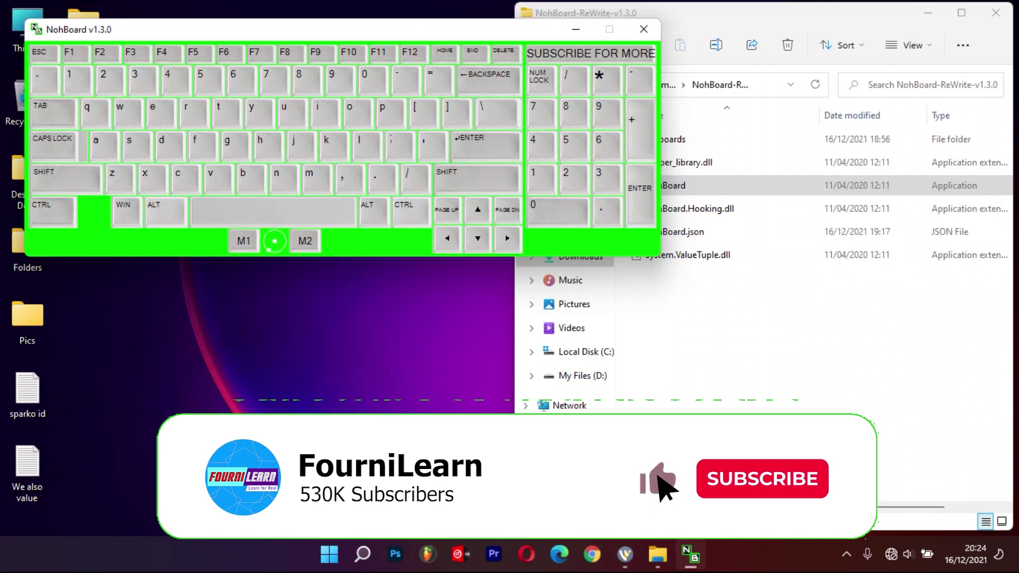
{"action": "left_click", "coordinate": [644, 29]}
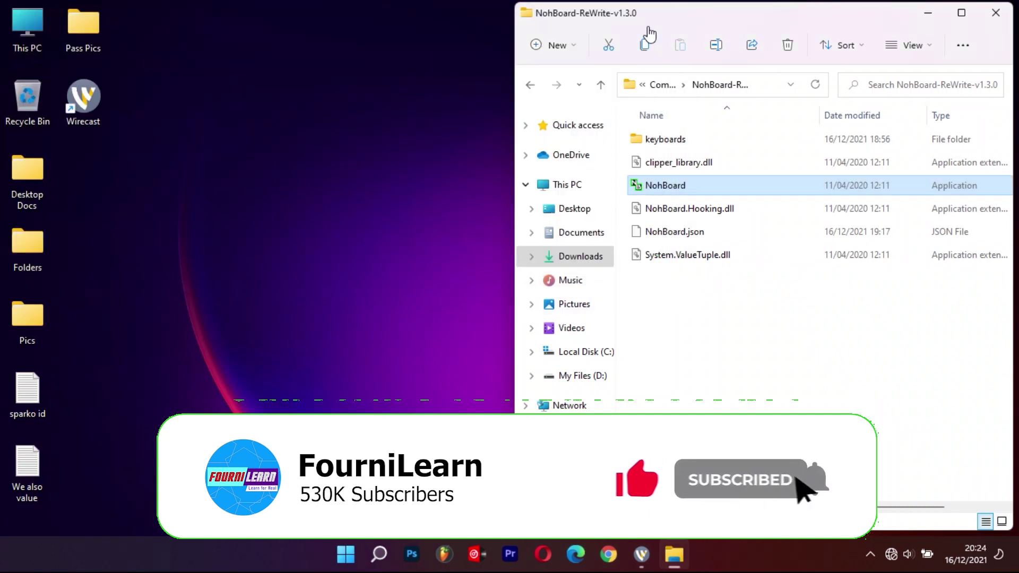